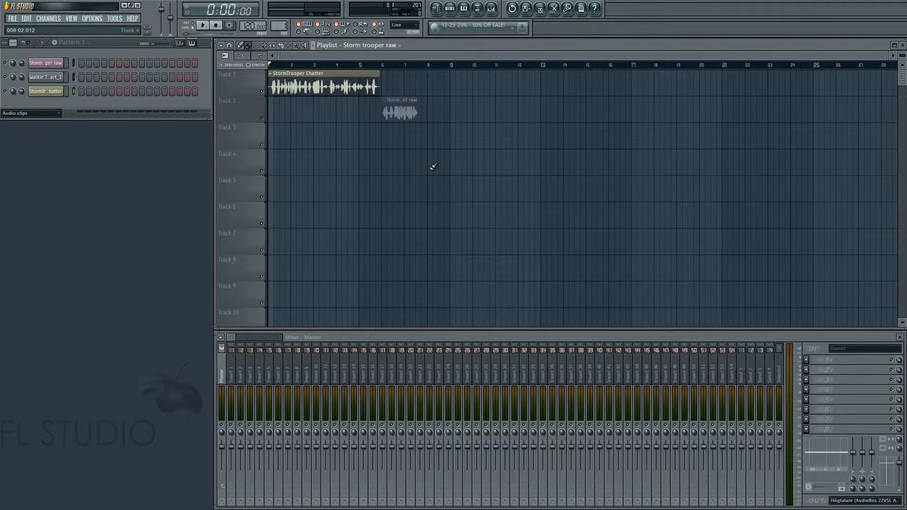
- Play back the StormTrooper Chatter clip and stop playback
key(space)
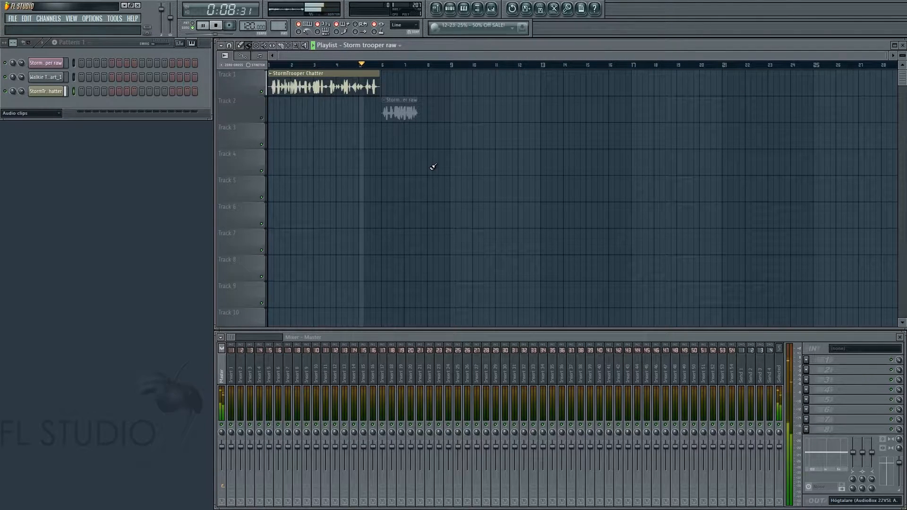
key(space)
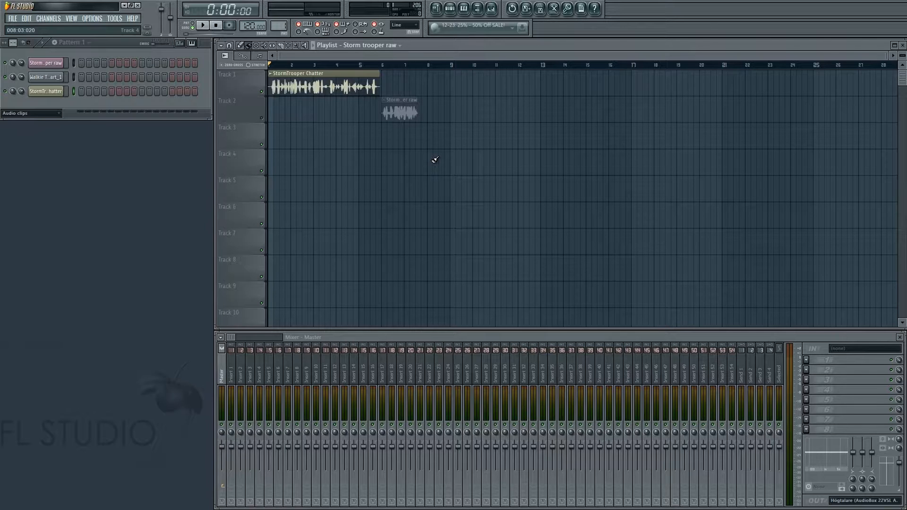
- Replace the StormTrooper Chatter clip at the start of Track 1 with the Storm trooper raw clip and play it back
right_click(308, 86)
drag(387, 100, 274, 73)
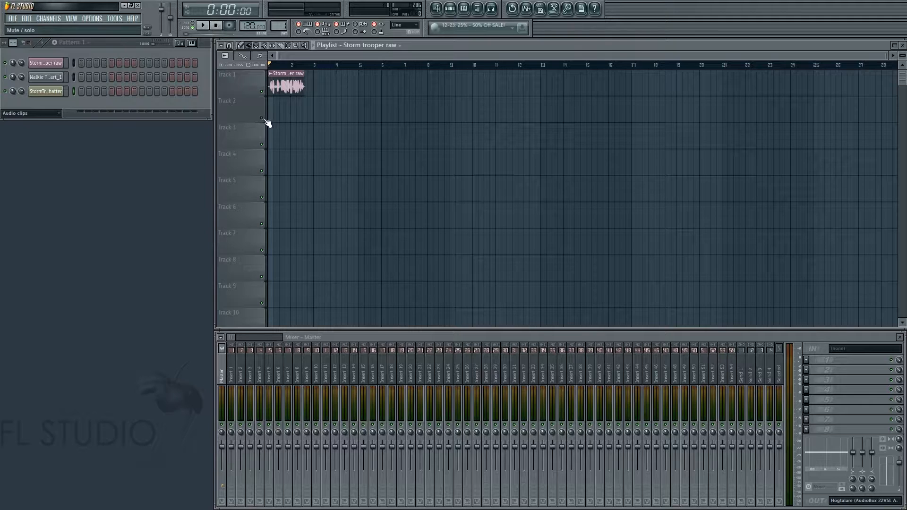
click(204, 27)
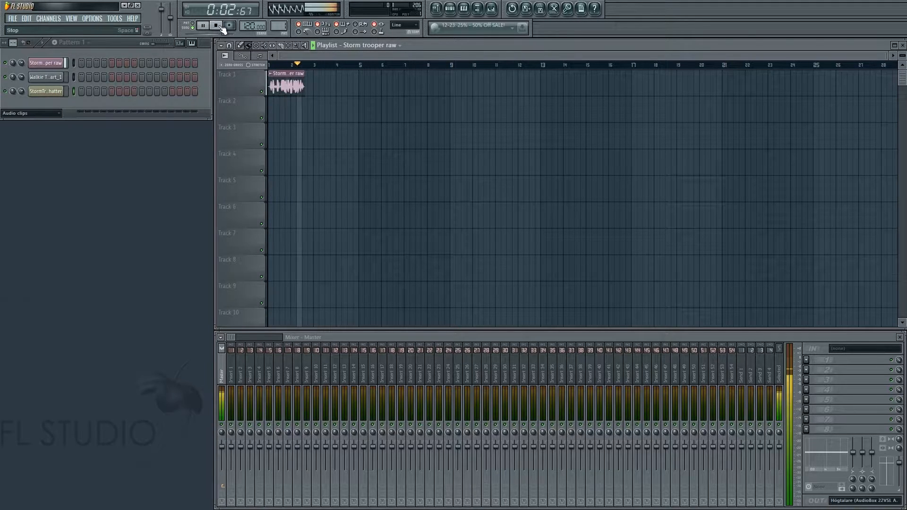
click(217, 25)
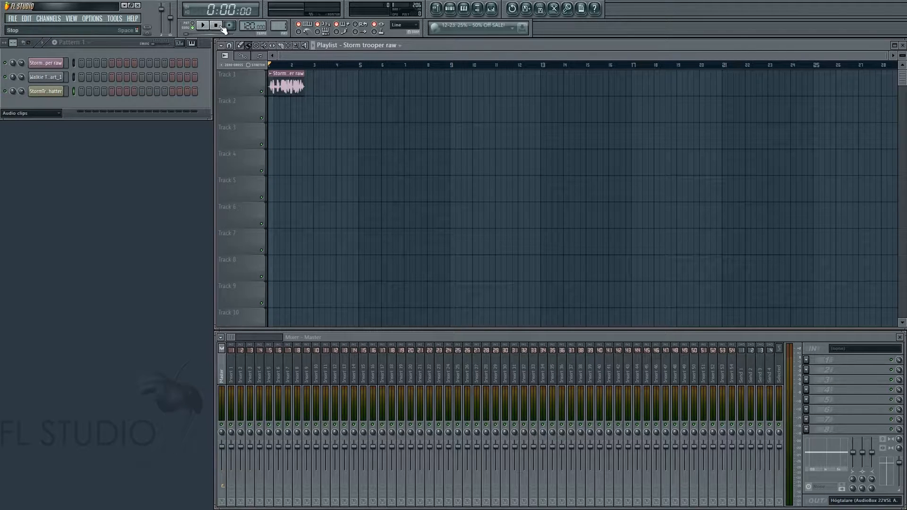
- Route the Storm trooper raw clip to mixer Insert 1 and load Fruity Blood Overdrive in its first effect slot
click(233, 372)
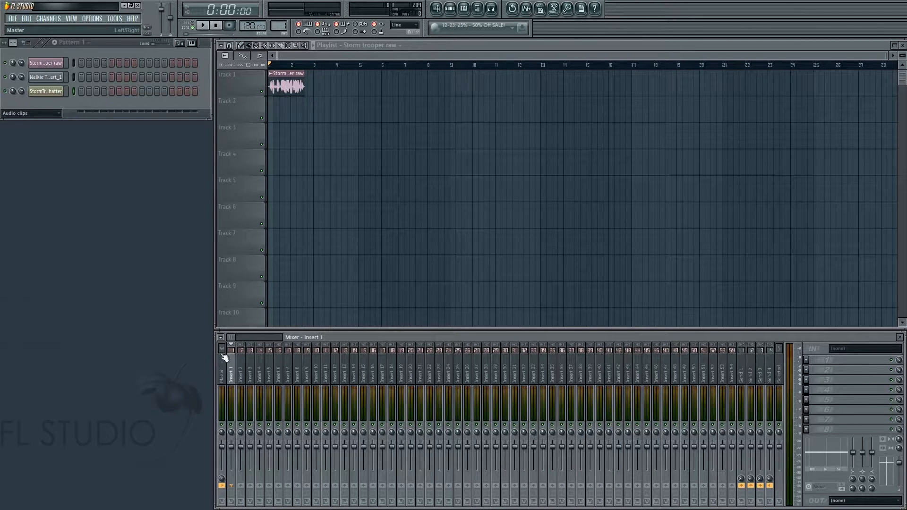
click(289, 98)
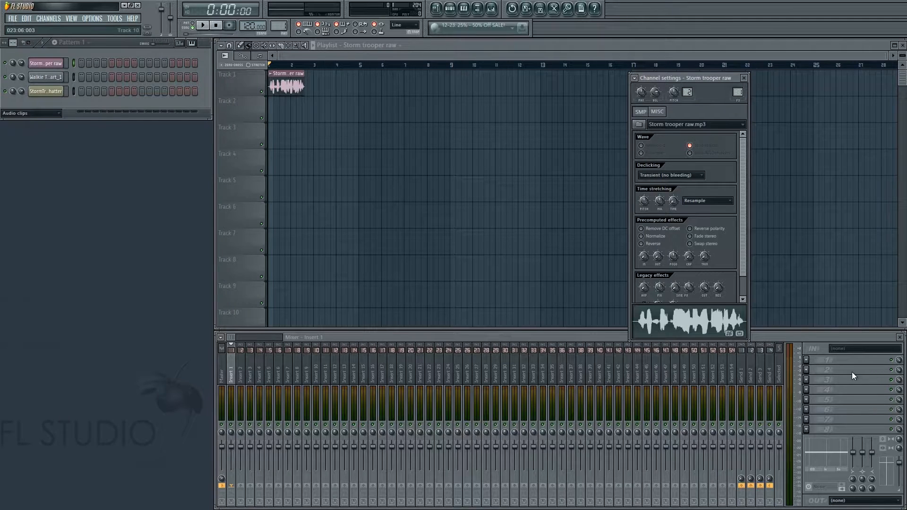
click(811, 361)
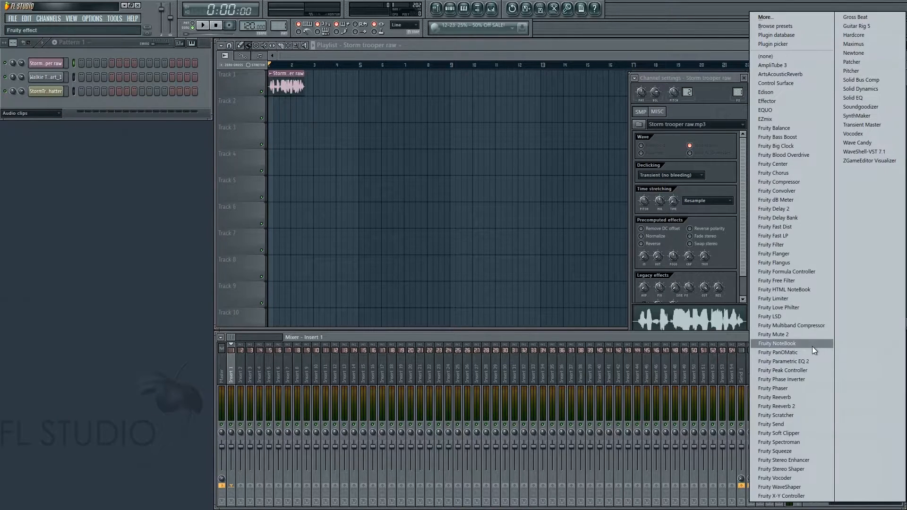
click(798, 156)
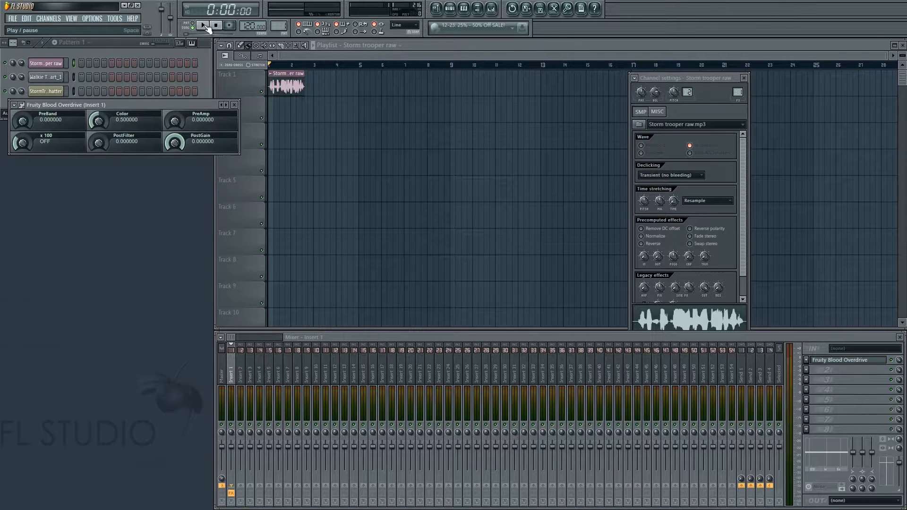
- Put the channel settings window out of view and play the raw clip through Fruity Blood Overdrive's default settings
drag(189, 104, 237, 248)
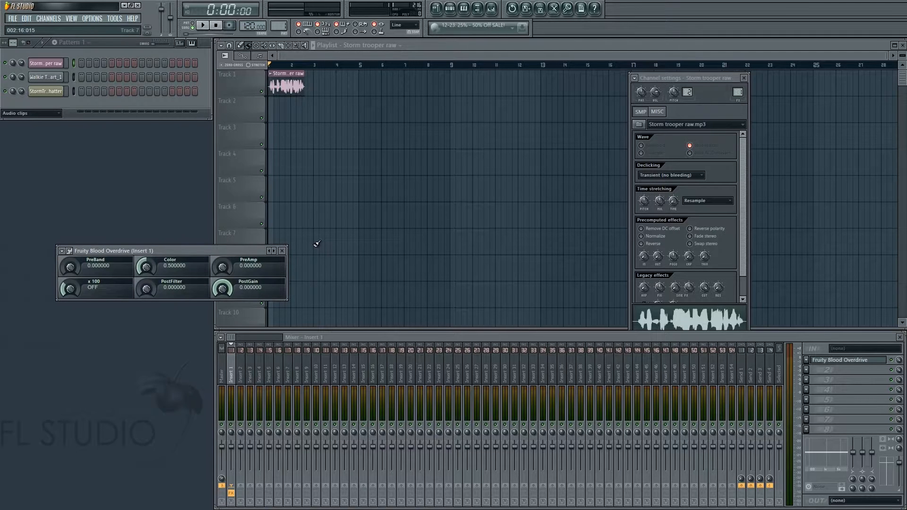
click(353, 55)
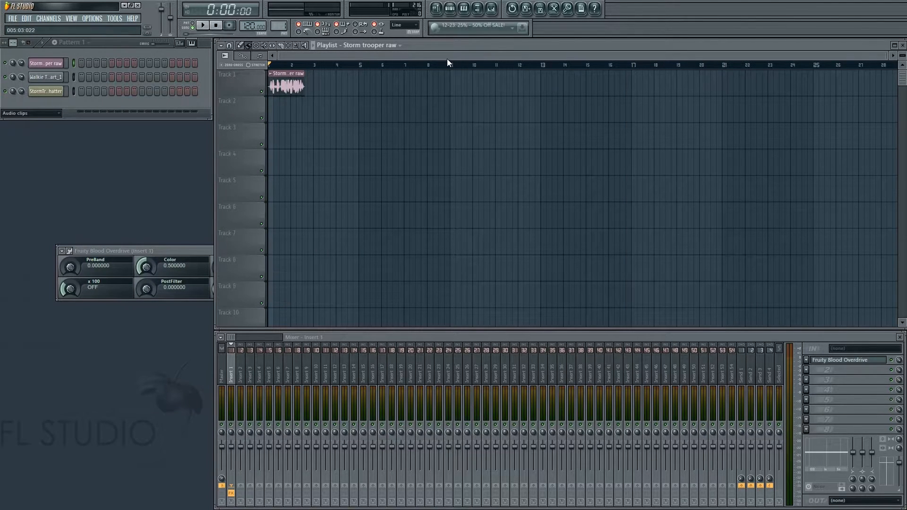
key(space)
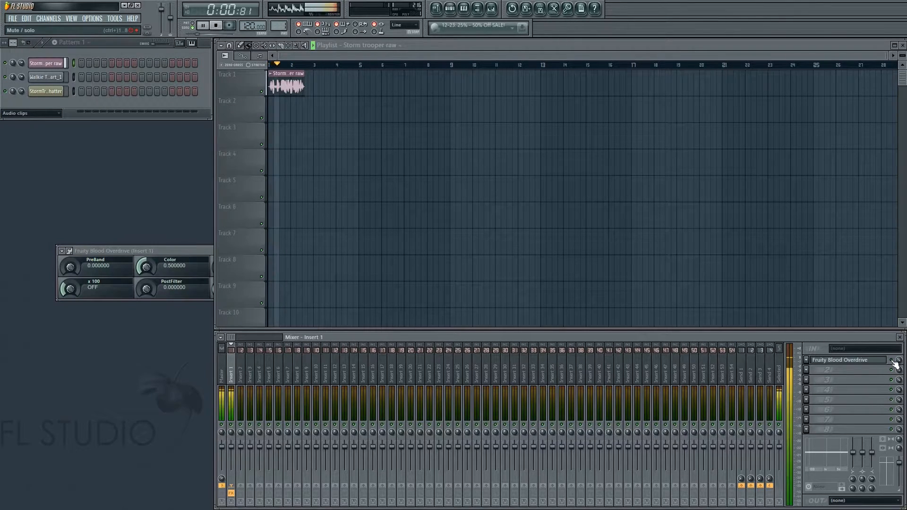
key(space)
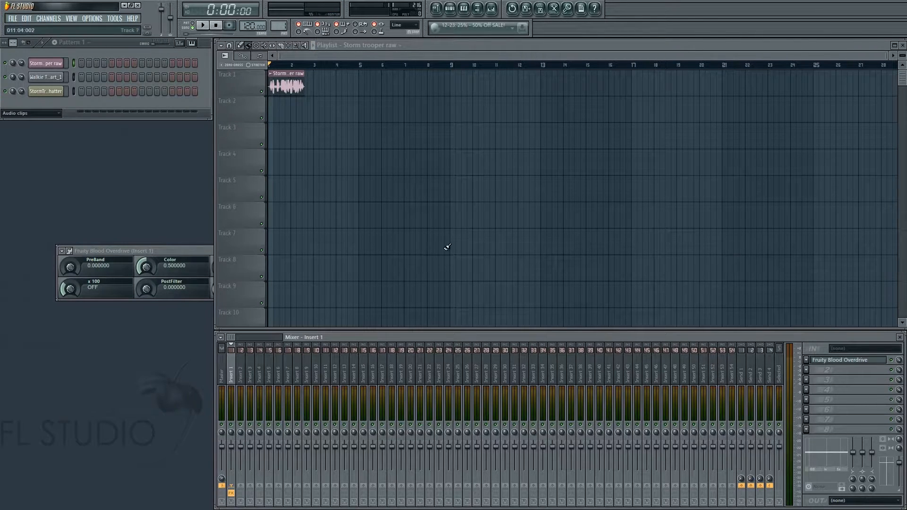
- Set the Blood Overdrive PreBand to 1.0 and play the clip to hear the change
drag(164, 253, 332, 238)
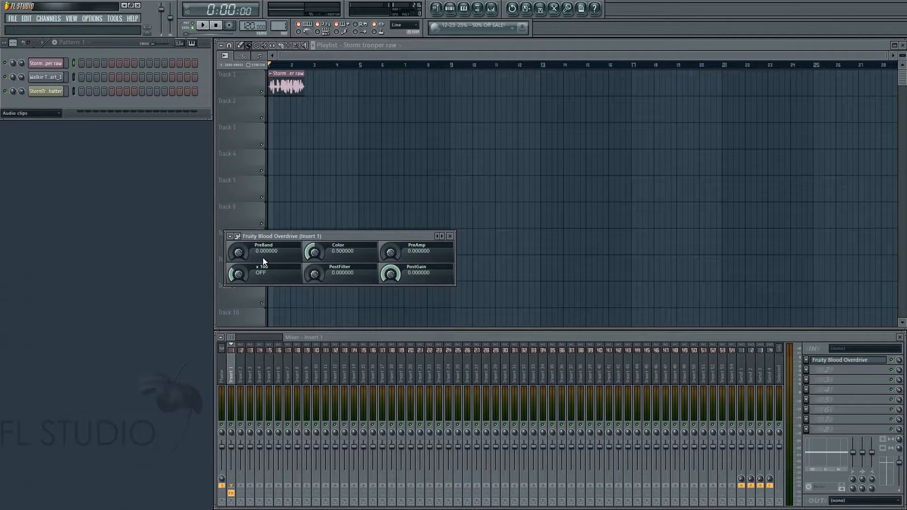
drag(246, 260, 226, 90)
drag(314, 237, 222, 249)
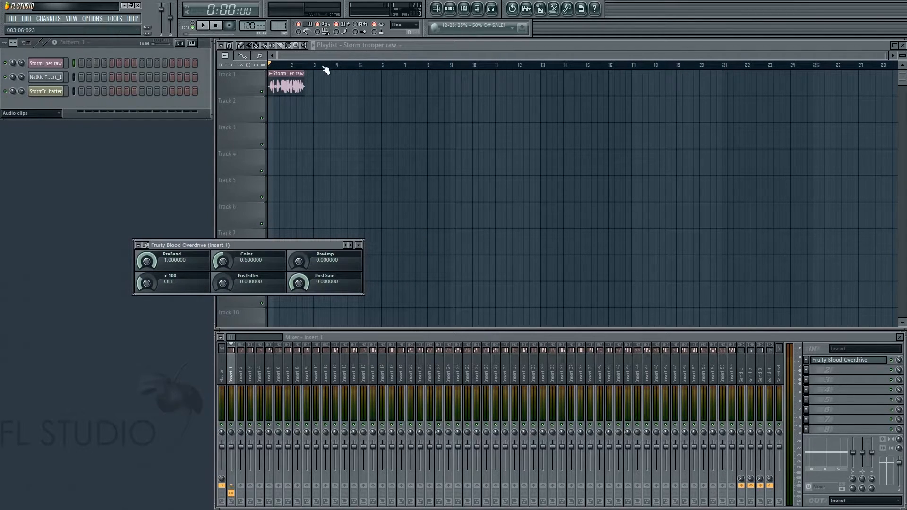
key(space)
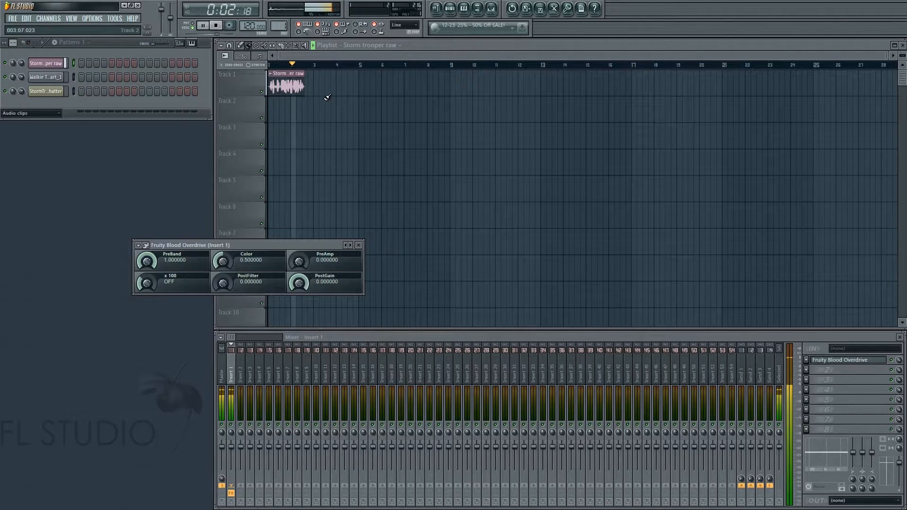
key(space)
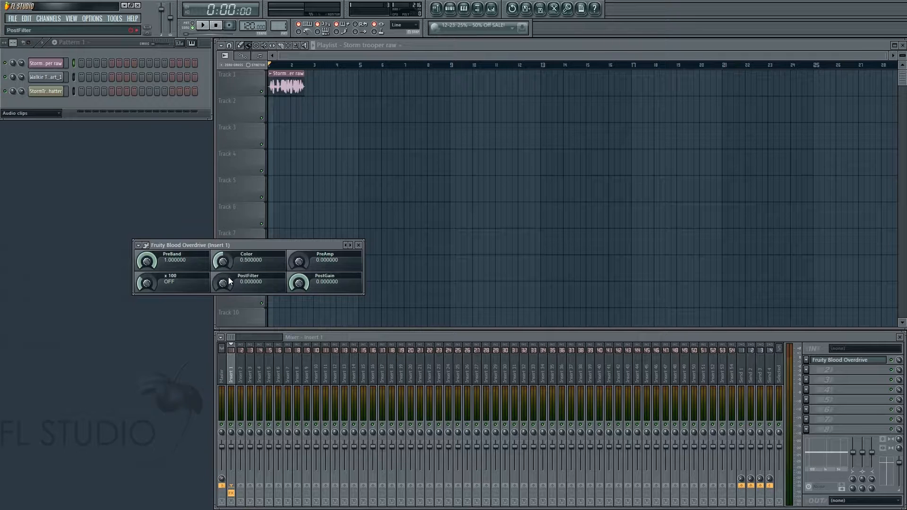
- Raise the Blood Overdrive Color to about 0.80 and play the clip
drag(231, 264, 231, 258)
drag(231, 258, 231, 258)
drag(230, 258, 231, 248)
key(space)
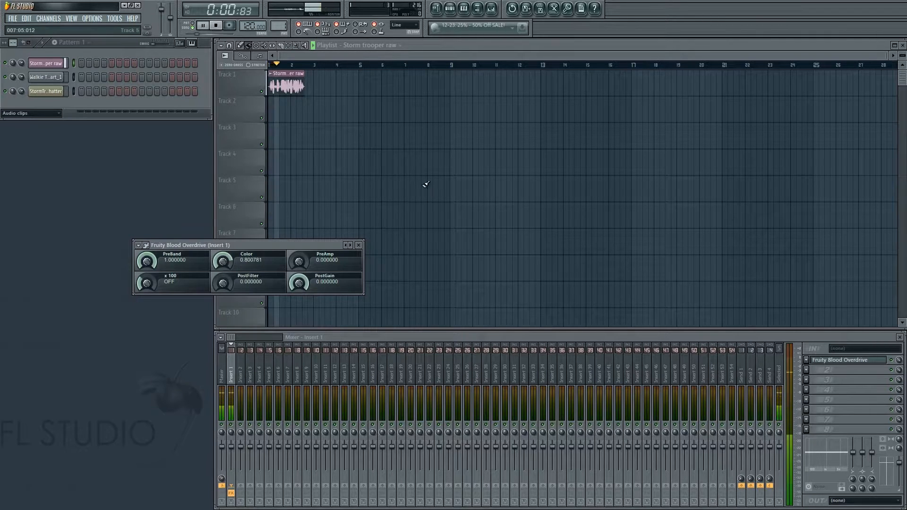
key(space)
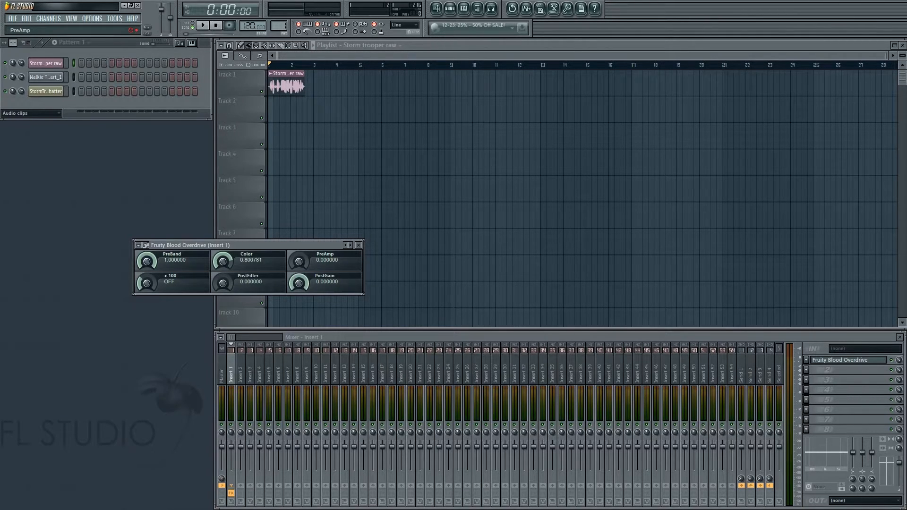
- Set the Blood Overdrive PreAmp to 0.5 and play the clip
drag(298, 261, 298, 242)
drag(299, 261, 298, 260)
key(space)
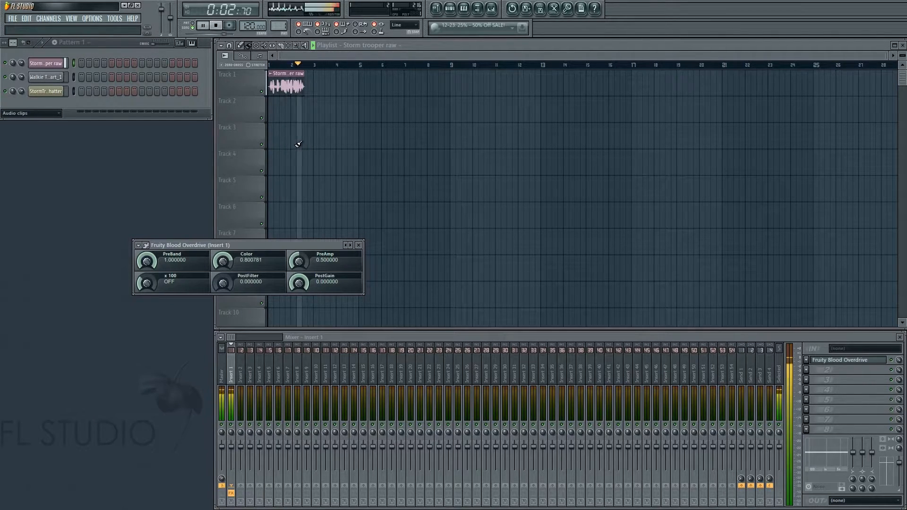
key(space)
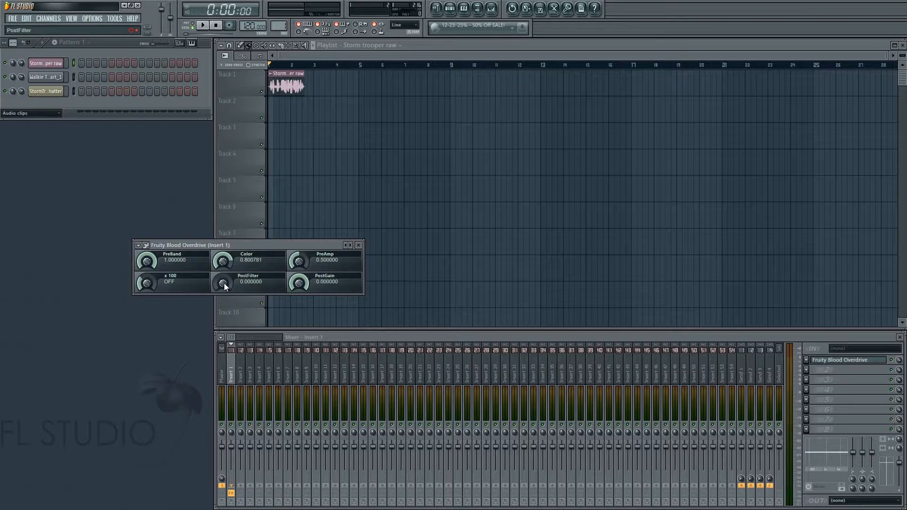
- Set the Blood Overdrive PostFilter to 1.0 and play the clip
drag(226, 285, 223, 250)
key(space)
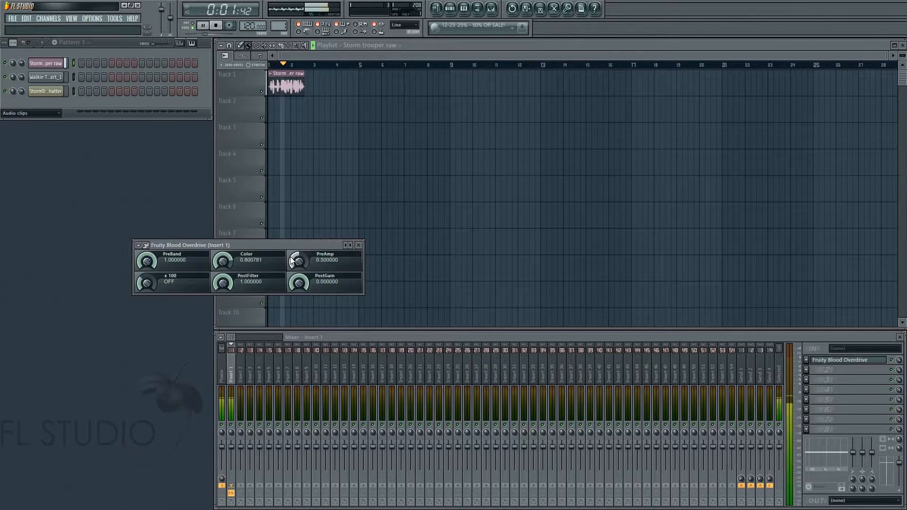
key(space)
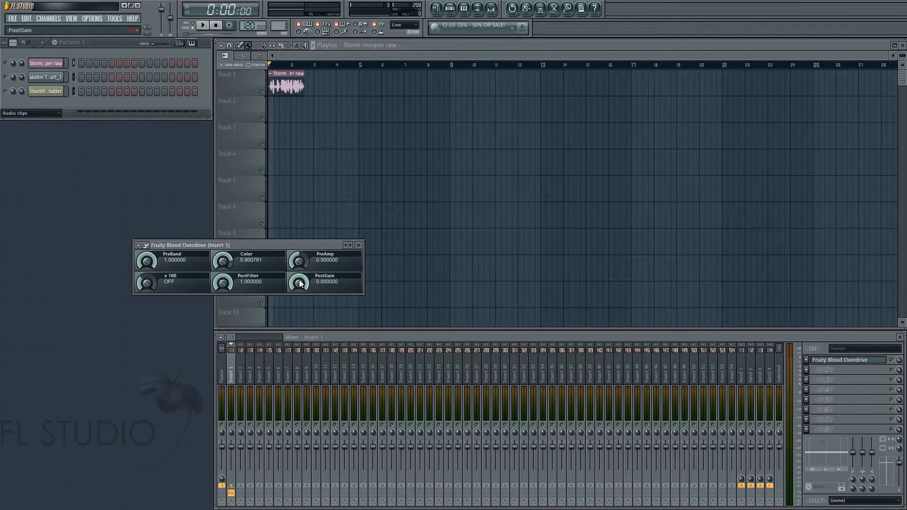
- Lower and raise the overdrive's PostFilter while comparing playback, and close the plugin window
drag(224, 282, 224, 300)
key(space)
drag(234, 282, 231, 277)
key(space)
click(358, 245)
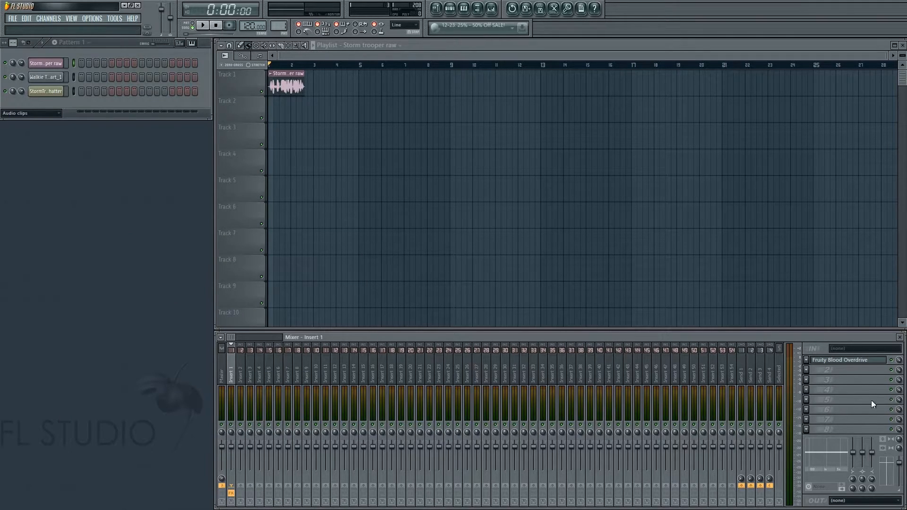
- Load Fruity Parametric EQ 2 in the second effect slot of Insert 1 and apply its Old Telephone preset
click(806, 370)
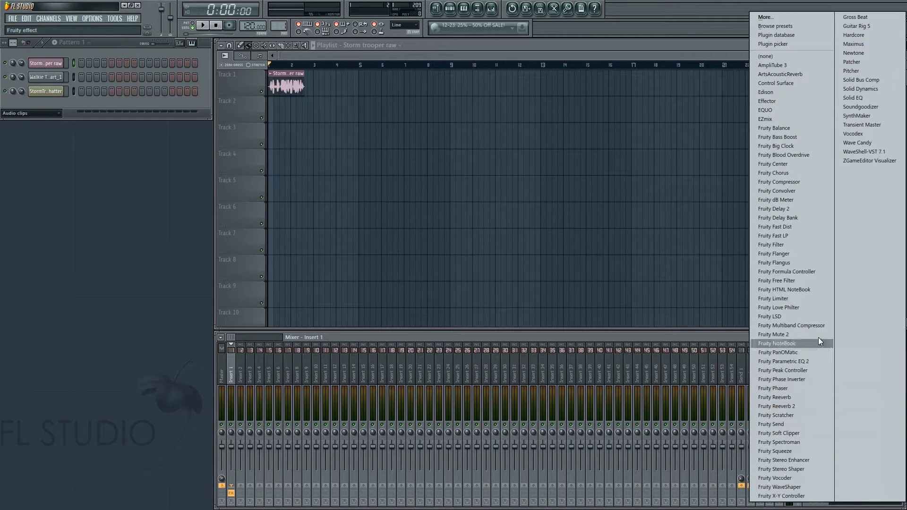
click(821, 361)
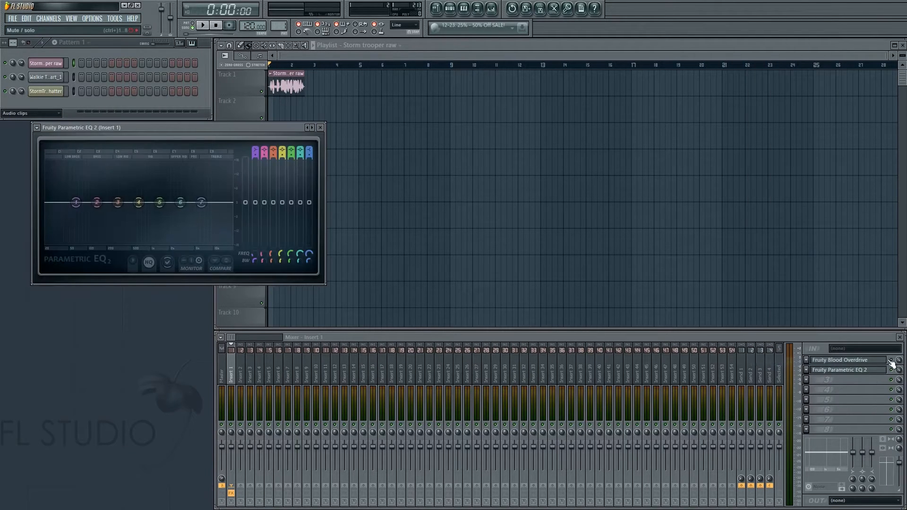
click(38, 127)
mouse_move(90, 153)
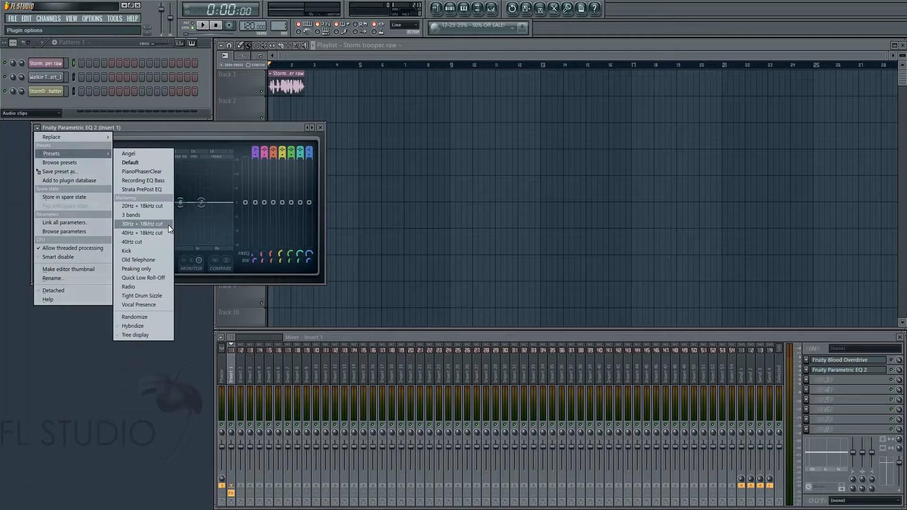
click(160, 261)
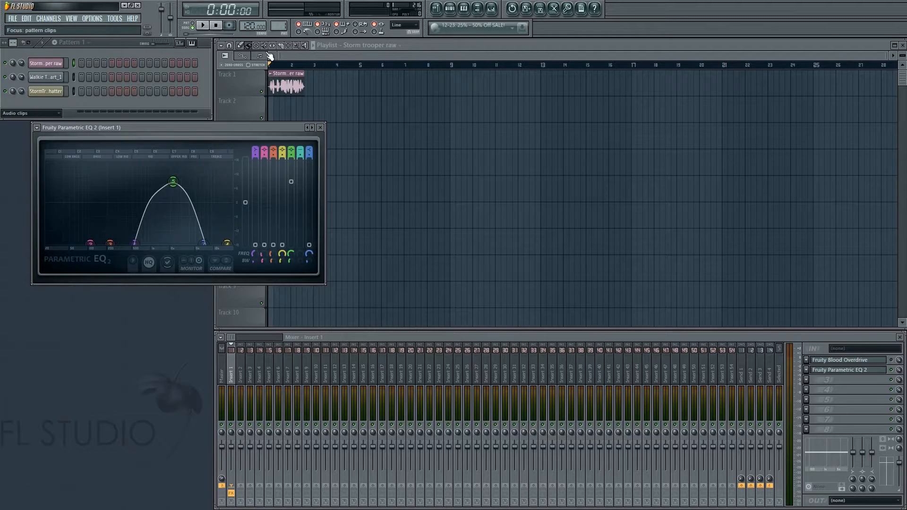
- Close the equalizer window and play the clip twice through the Insert 1 effect chain
click(320, 127)
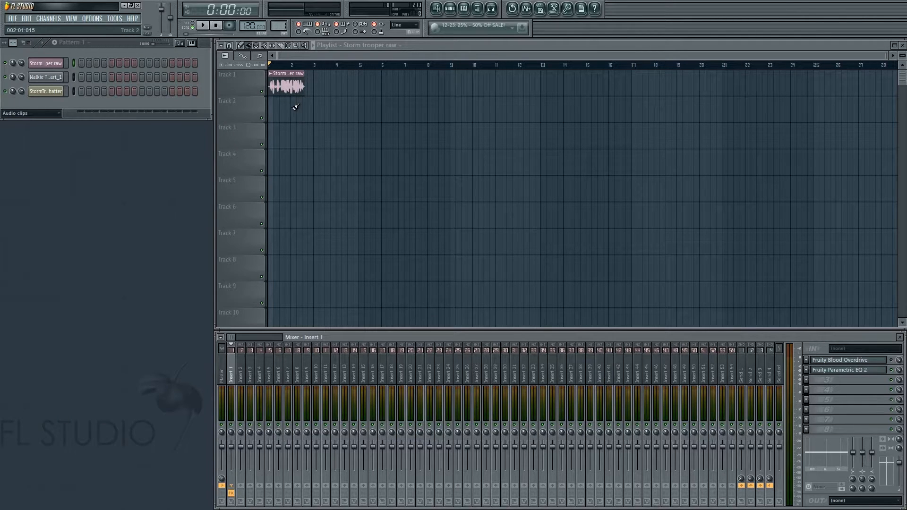
key(space)
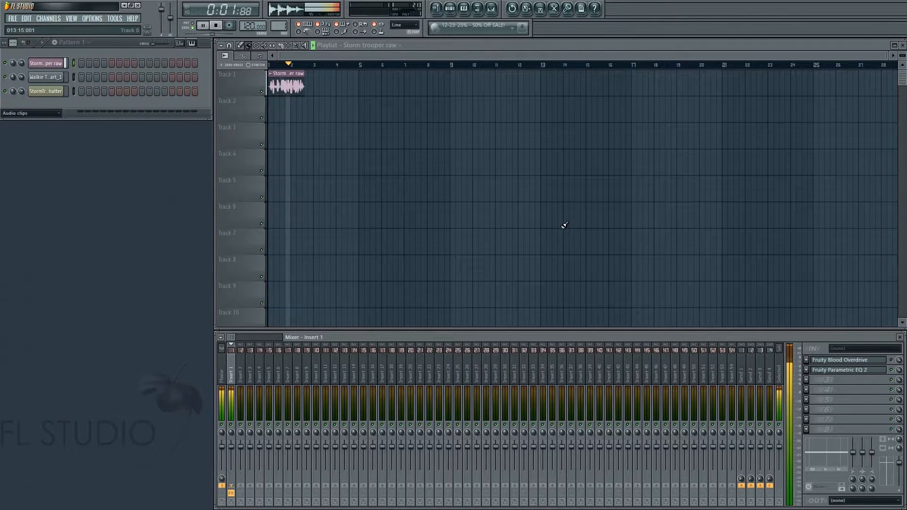
key(space)
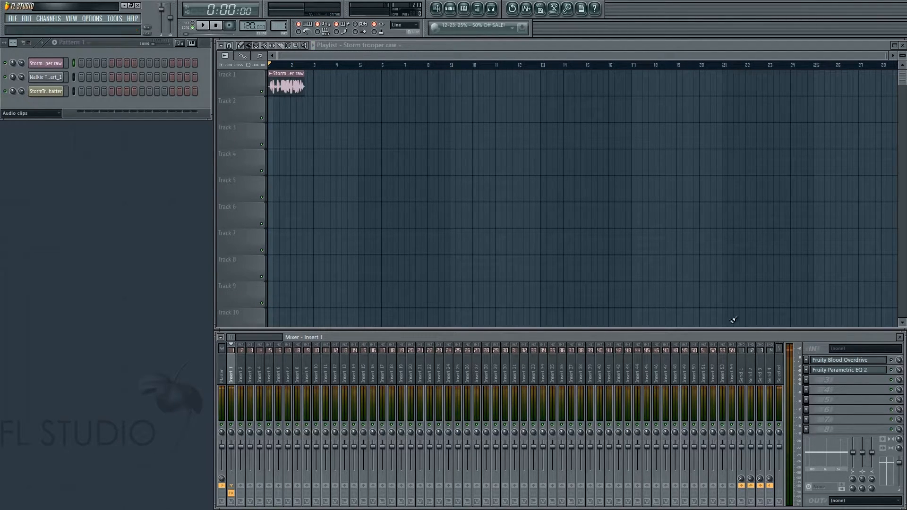
key(space)
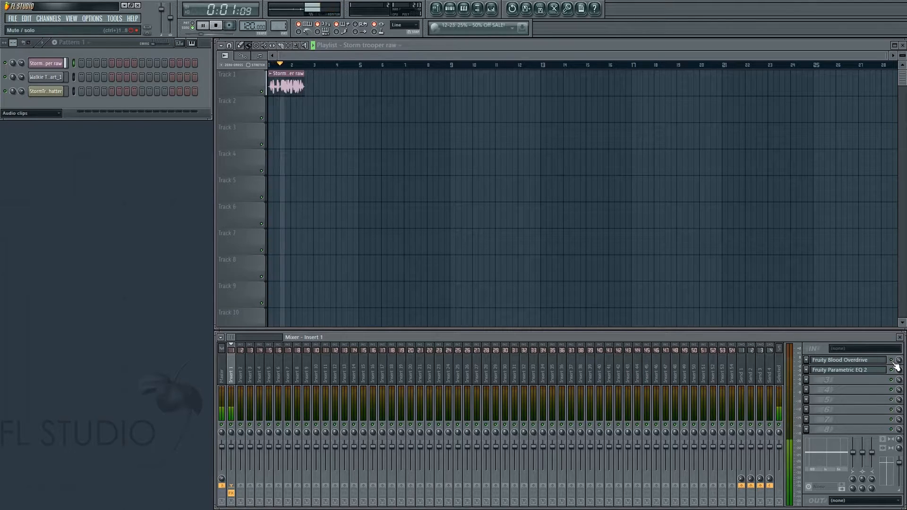
key(space)
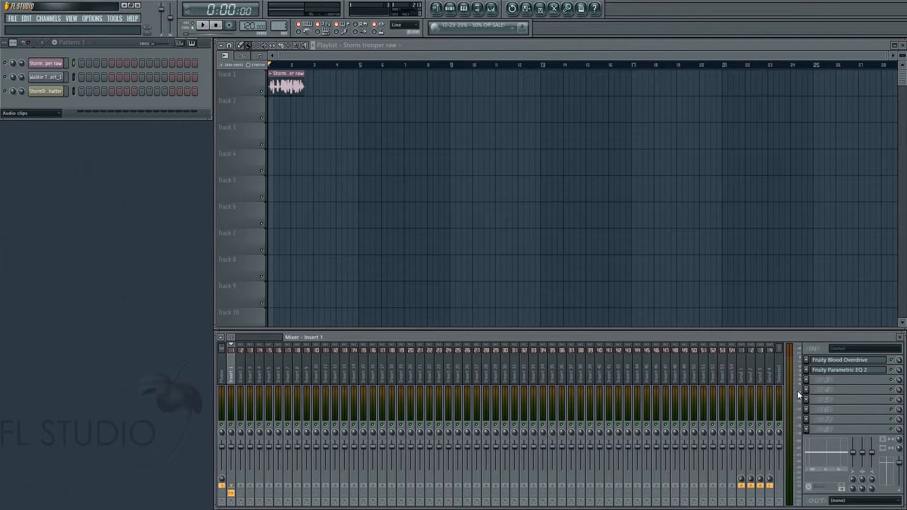
- Review the Fruity Parametric EQ 2 and Fruity Blood Overdrive windows of Insert 1 and close them again
click(856, 373)
click(857, 373)
click(862, 363)
click(861, 364)
click(857, 370)
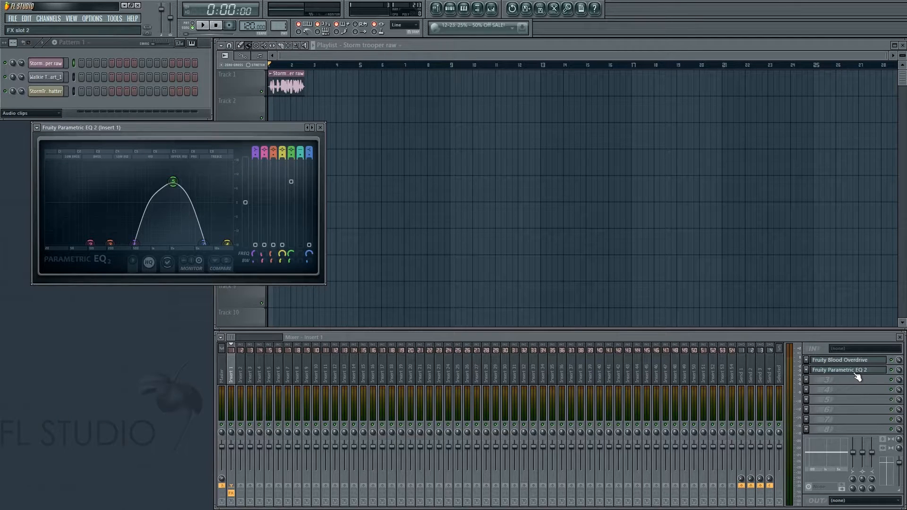
click(856, 373)
- Load another Fruity Parametric EQ 2 in Insert 1's third effect slot, compare it side by side with the telephone EQ, and close the latter
click(806, 380)
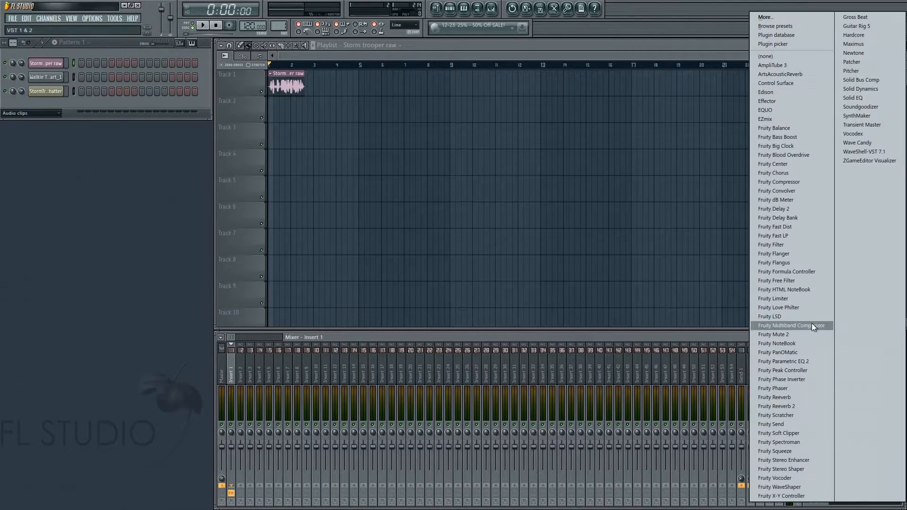
click(811, 361)
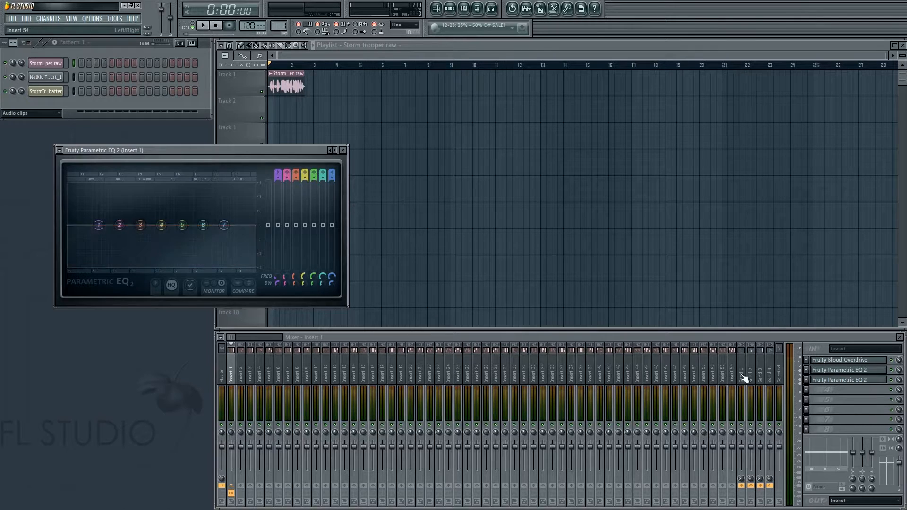
click(824, 369)
drag(229, 139, 534, 152)
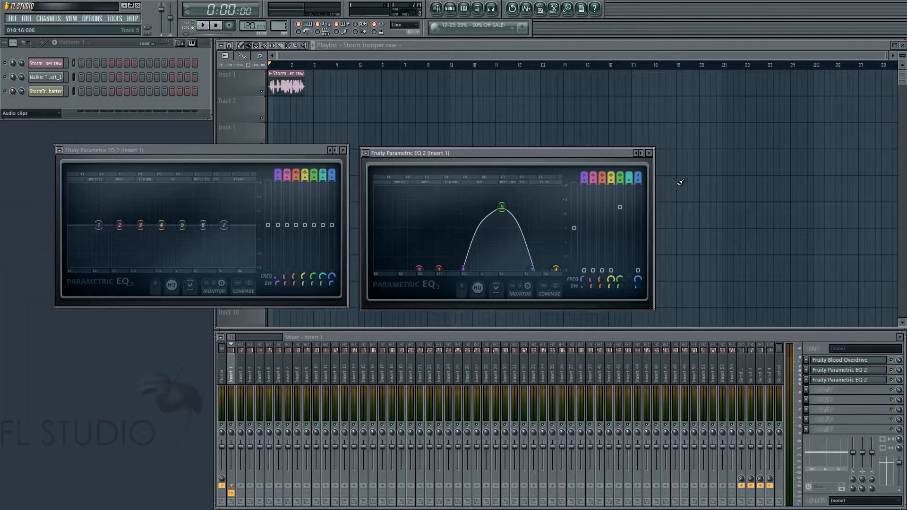
click(648, 153)
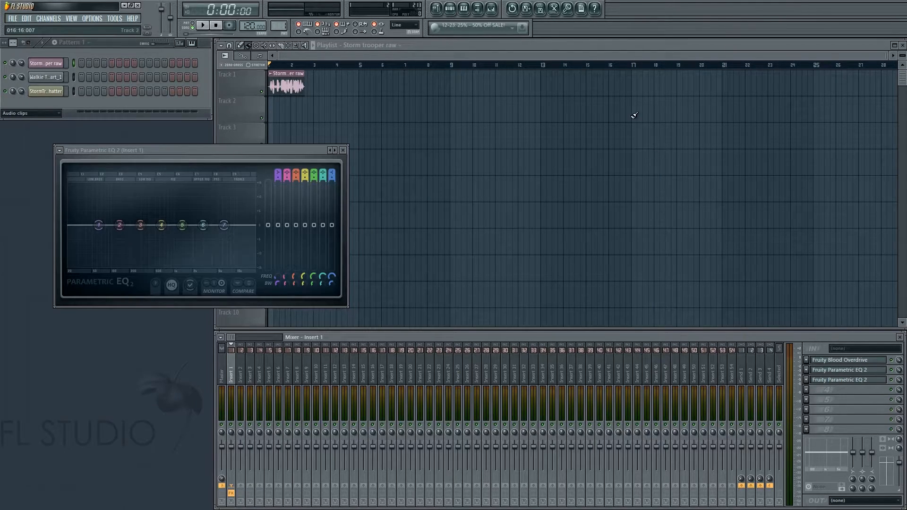
- Boost band 2 at about 114 Hz and band 3 to the same level in the third-slot equalizer
drag(120, 225, 115, 220)
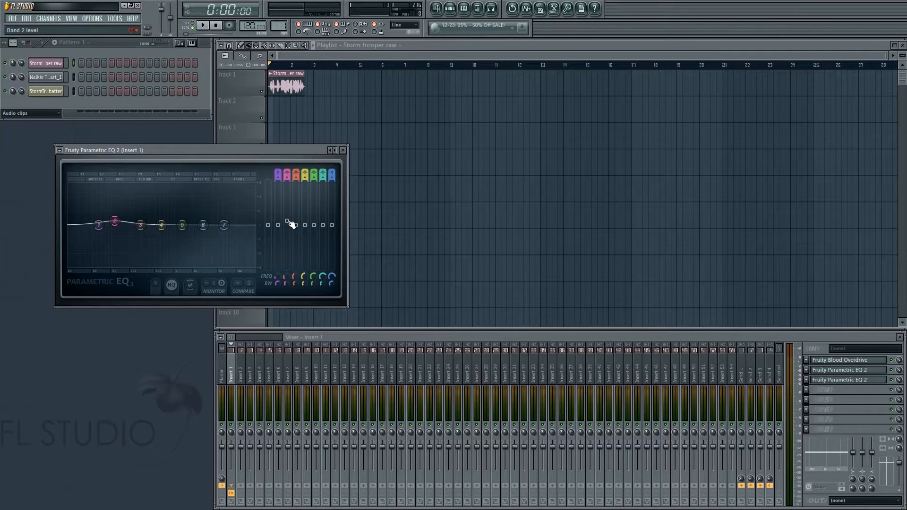
drag(291, 225, 287, 205)
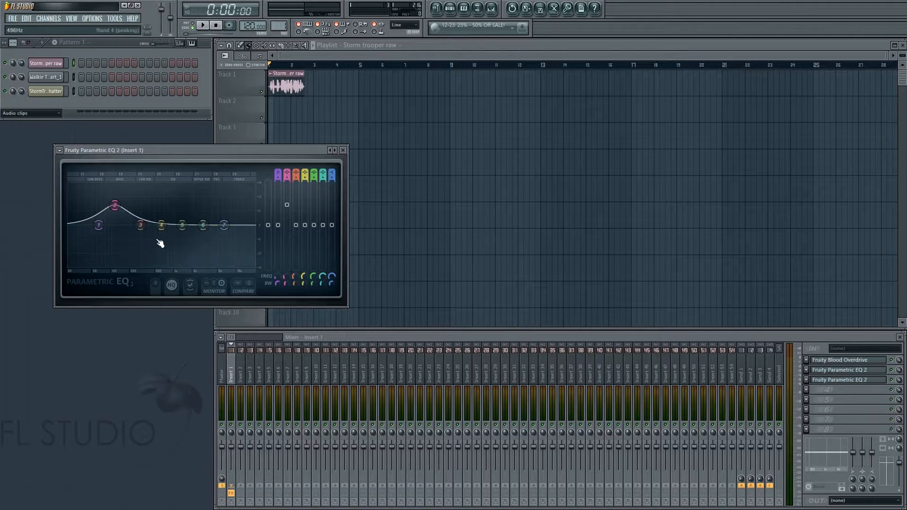
drag(140, 225, 149, 213)
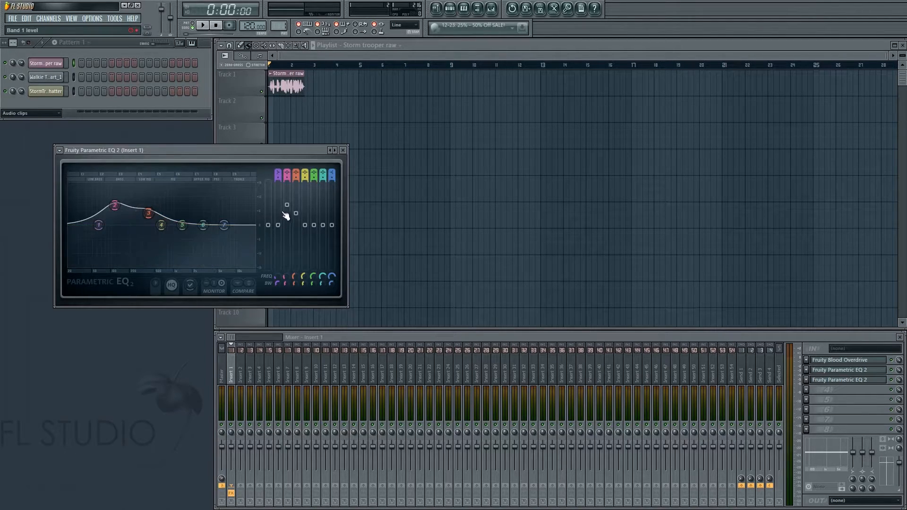
drag(295, 213, 295, 204)
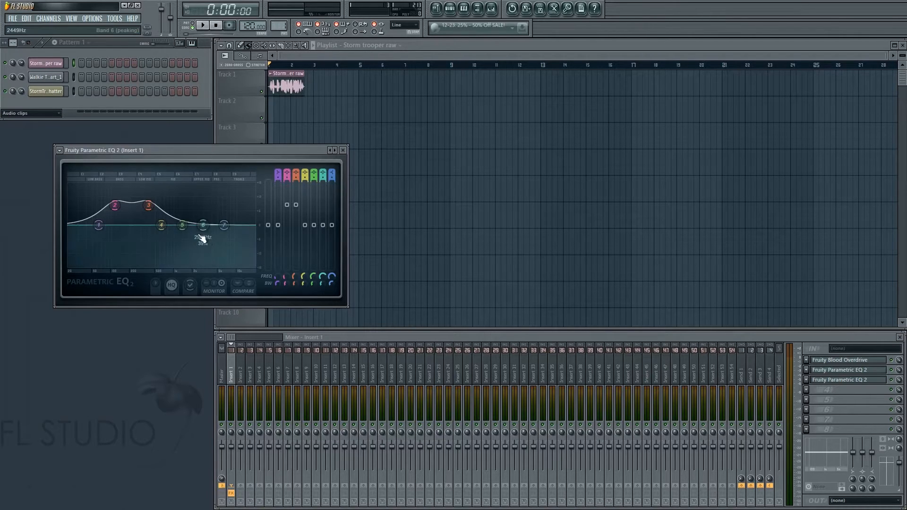
- Try a band 5 boost of about 4.2 dB near 2823 Hz while comparing it with the telephone EQ curve
drag(182, 225, 198, 208)
click(836, 379)
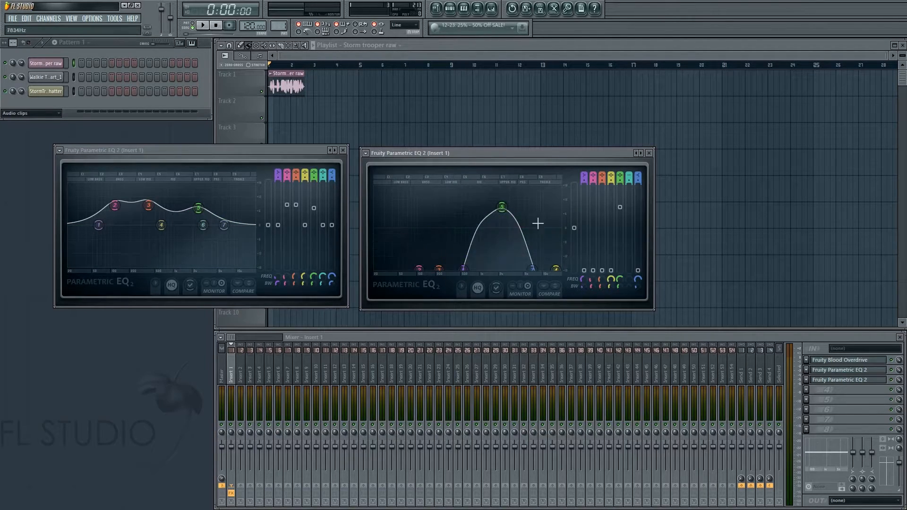
click(648, 153)
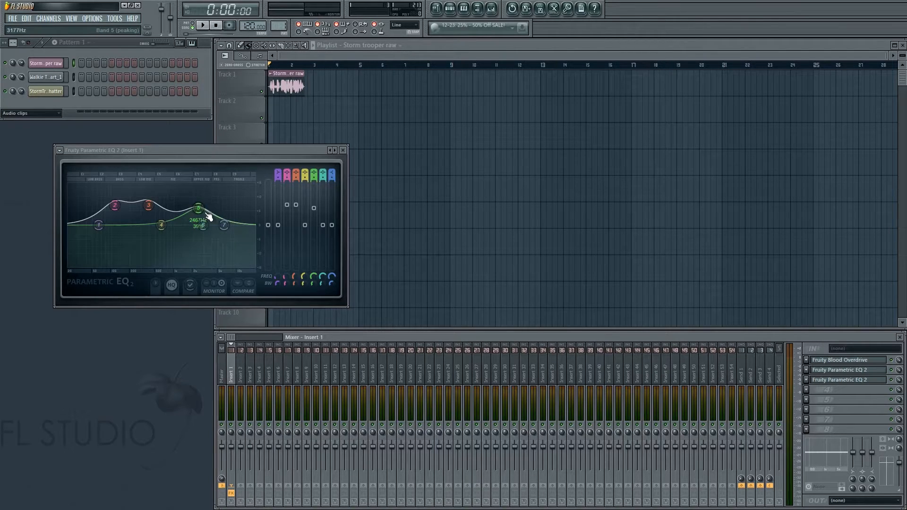
drag(198, 208, 195, 218)
drag(198, 220, 199, 215)
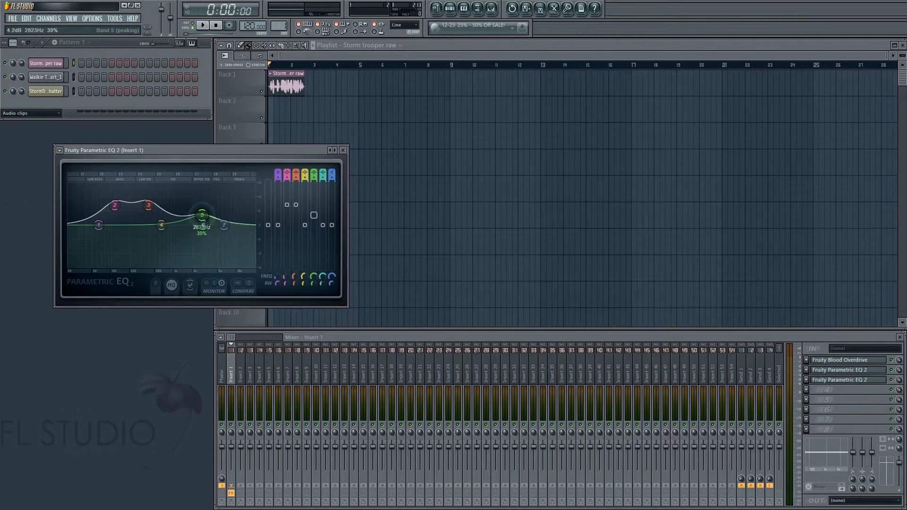
click(845, 380)
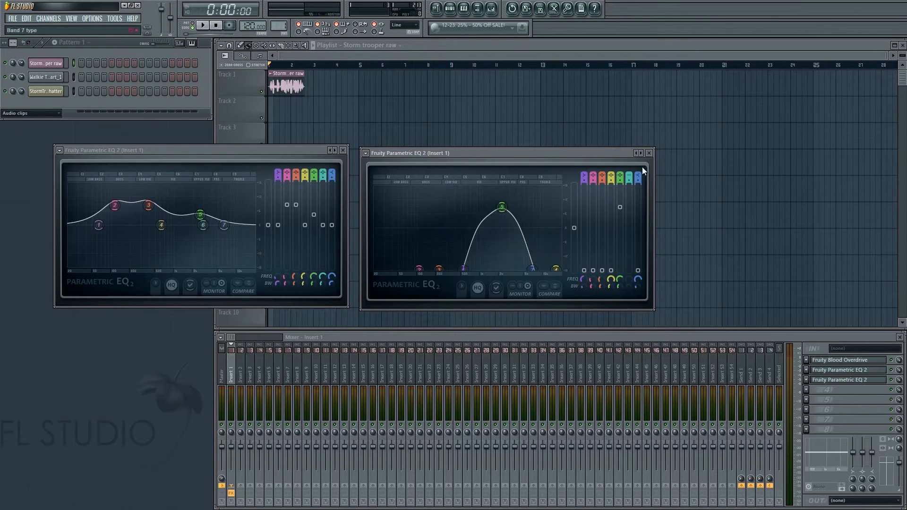
click(649, 153)
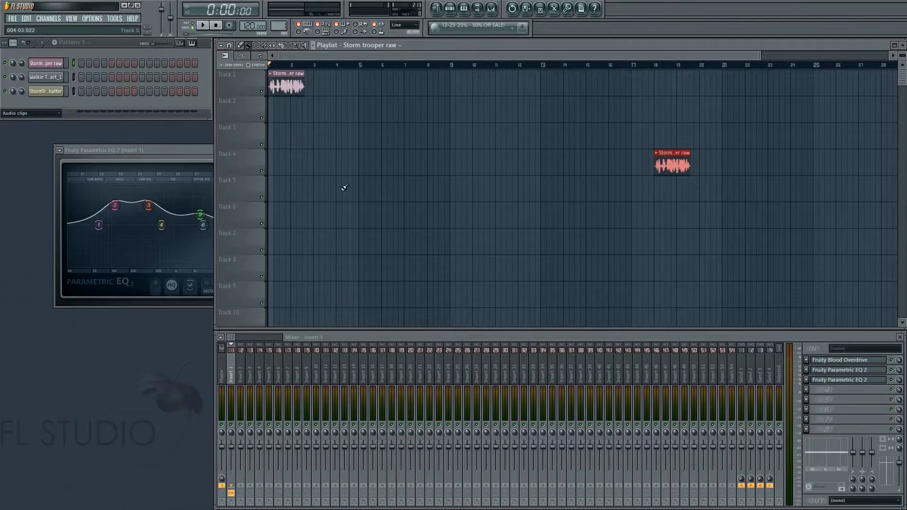
- Move band 5 to about 1909 Hz and cut it to about -4.0 dB
drag(201, 214, 205, 206)
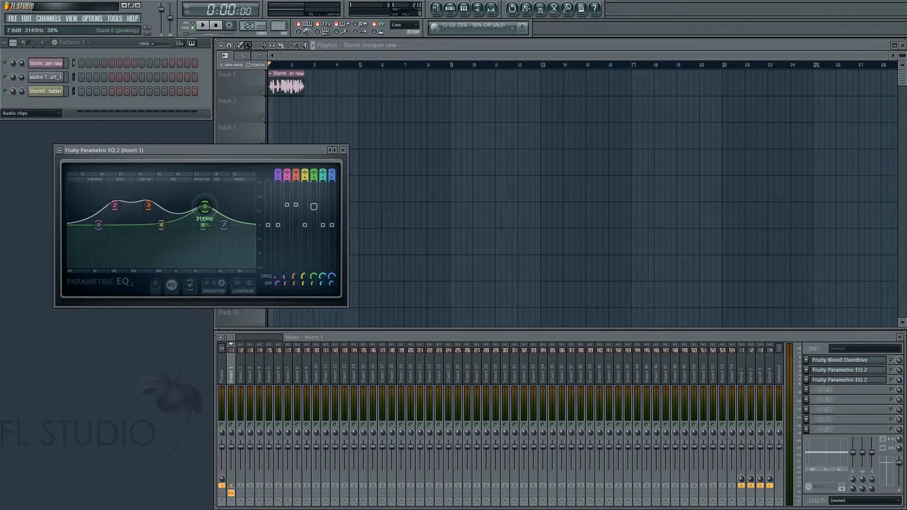
drag(205, 206, 190, 211)
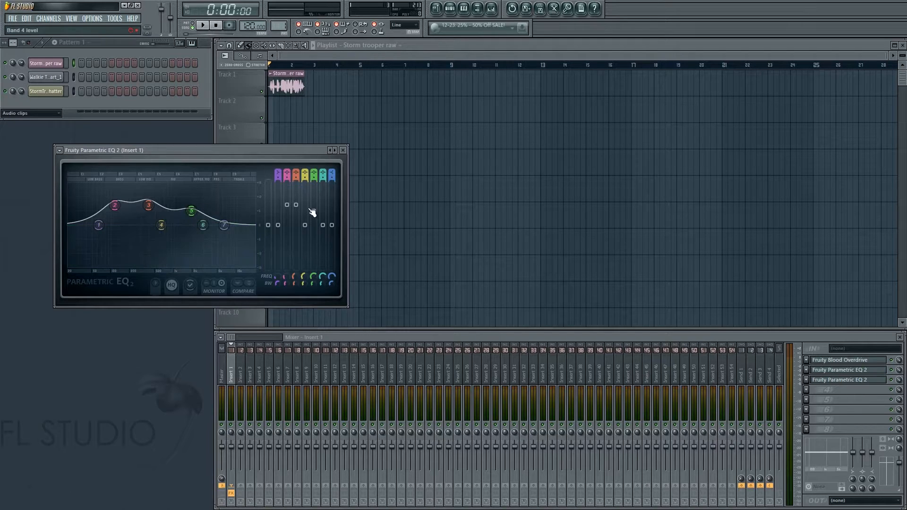
drag(313, 211, 314, 234)
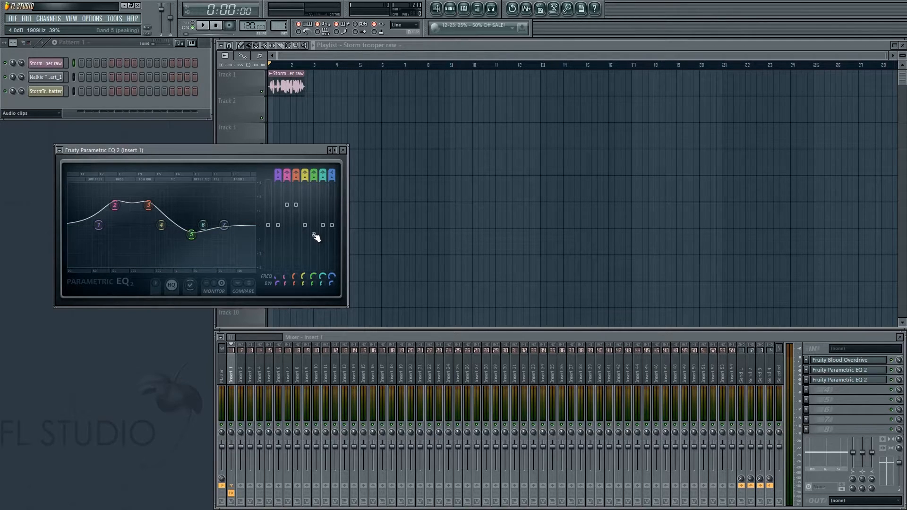
- Boost band 6 by about 8.0 dB at about 7056 Hz and close the equalizer window
drag(203, 225, 226, 213)
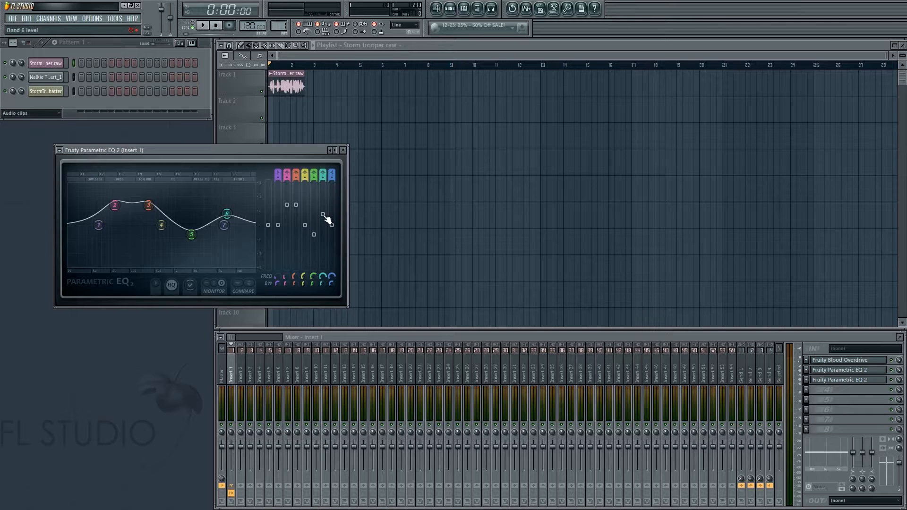
drag(323, 215, 322, 206)
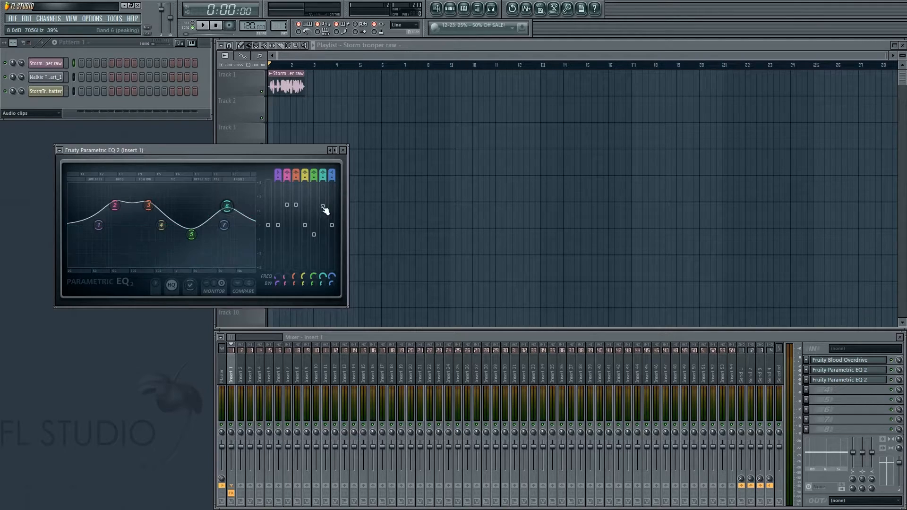
click(343, 150)
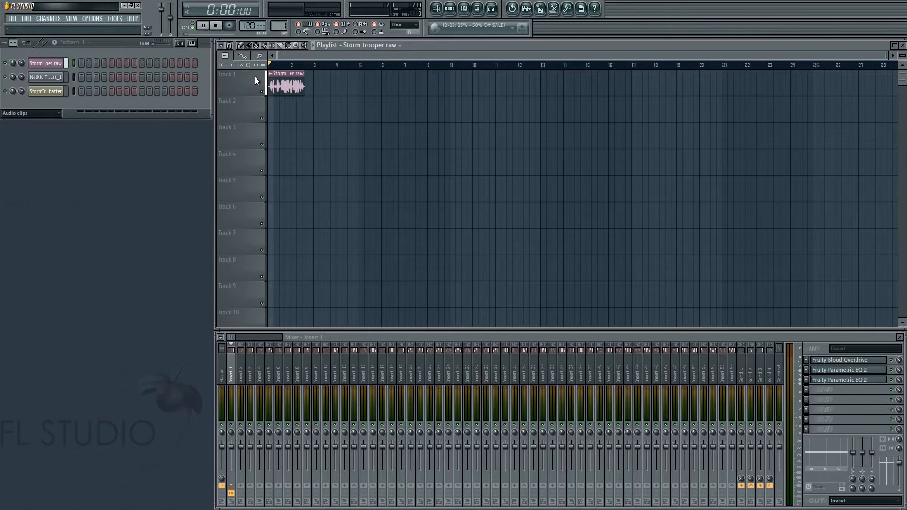
- Play the clip twice through the three effects and review the third-slot equalizer's curve
key(space)
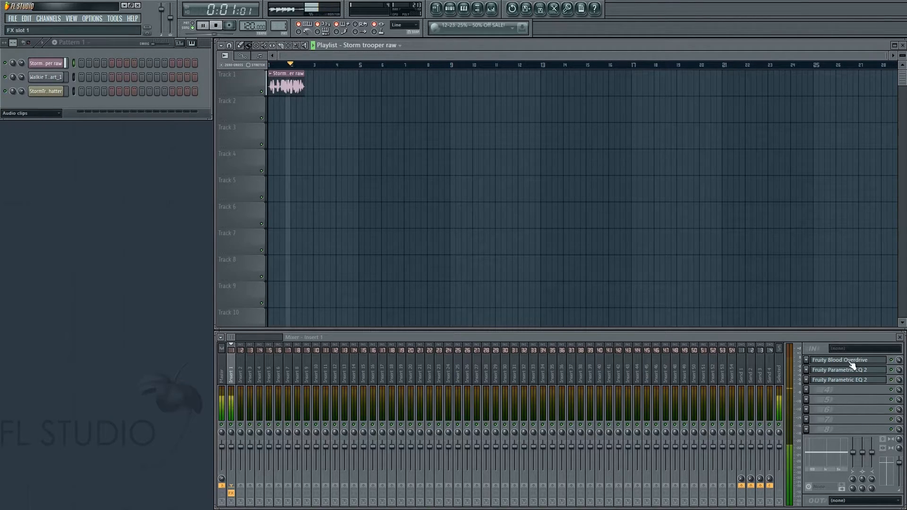
key(space)
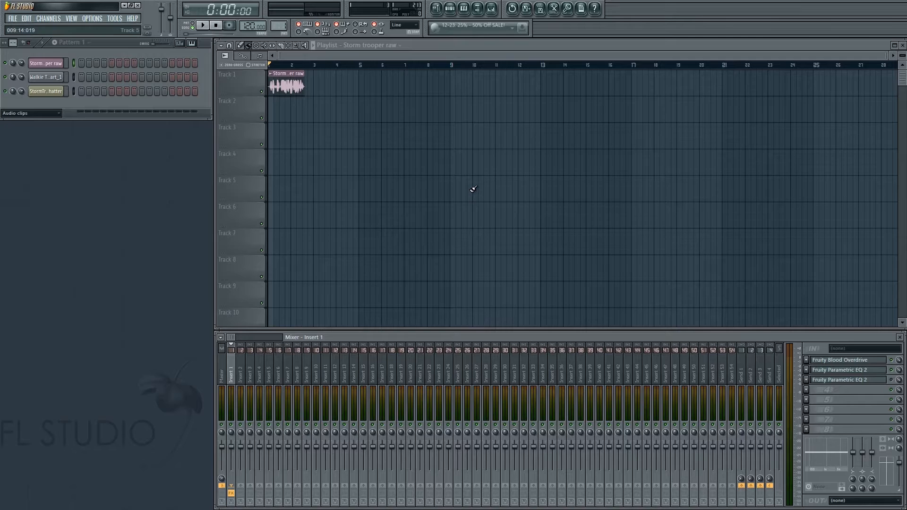
key(space)
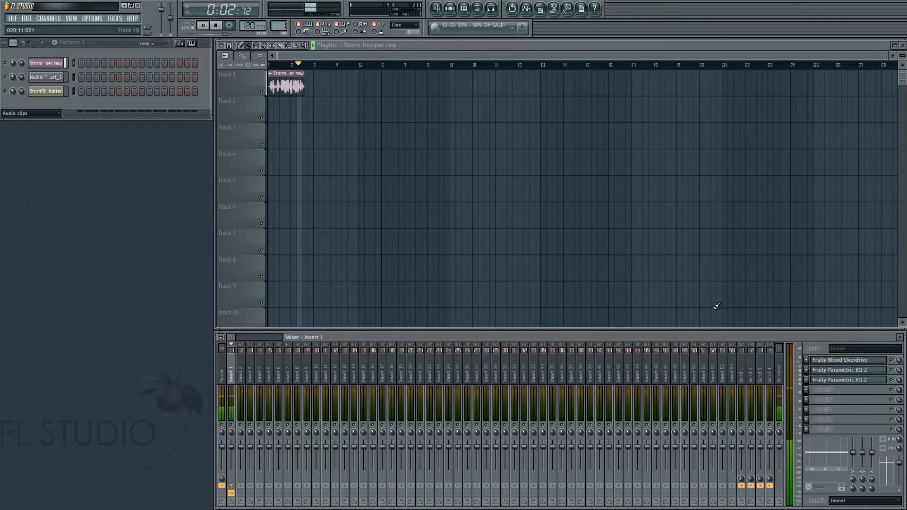
key(space)
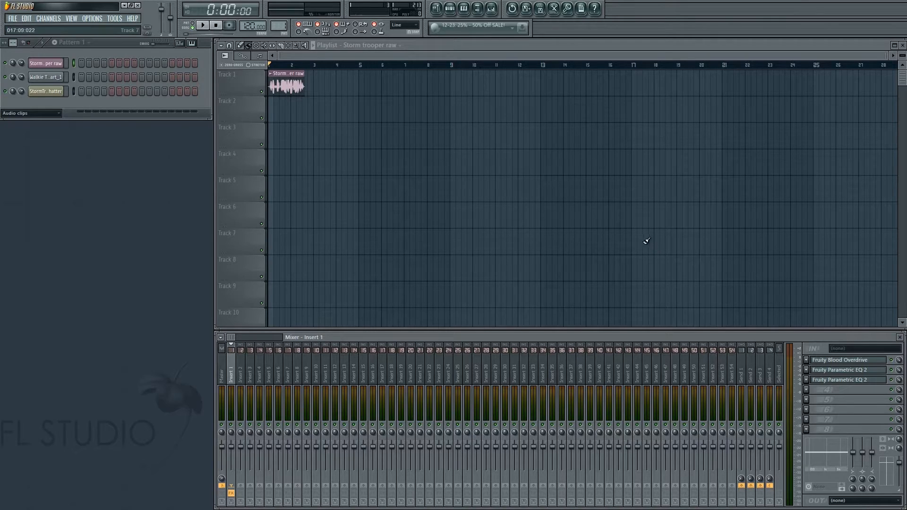
click(860, 380)
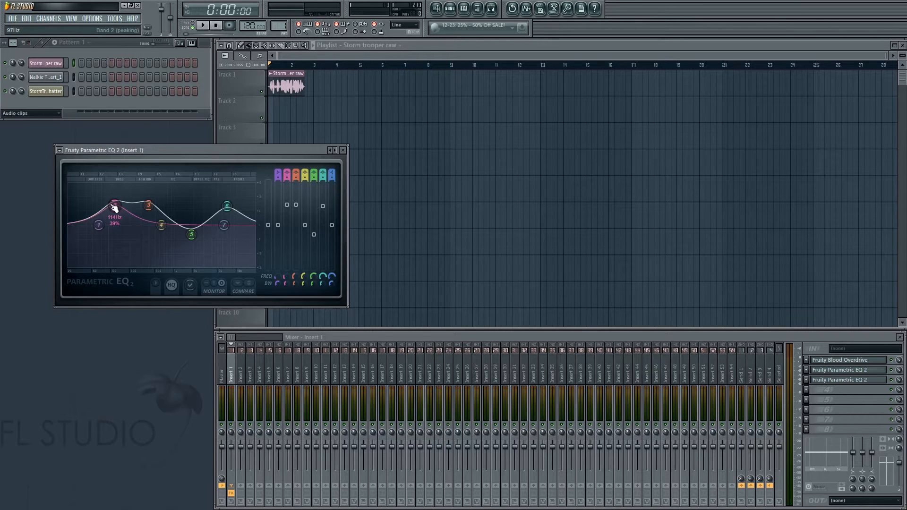
click(342, 150)
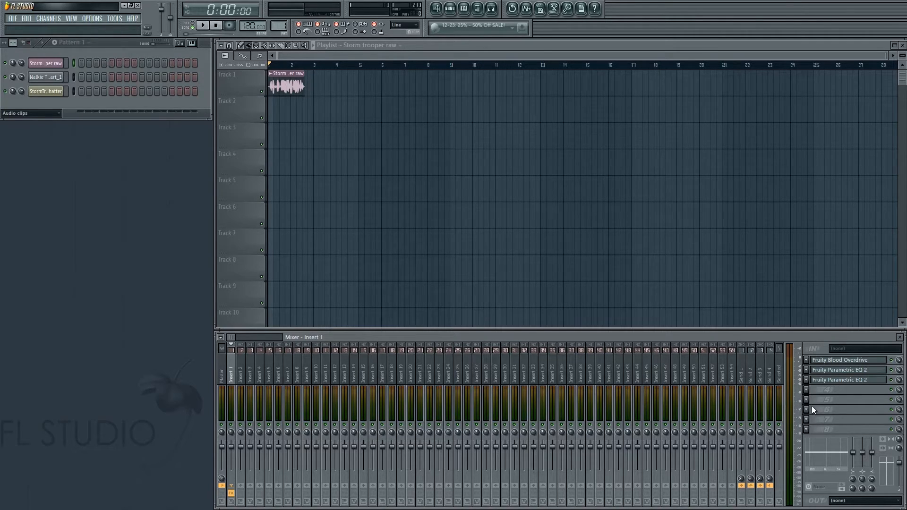
- Load Fruity Parametric EQ 2 in the fourth effect slot and raise its band 7 high shelf at about 8063 Hz
click(806, 390)
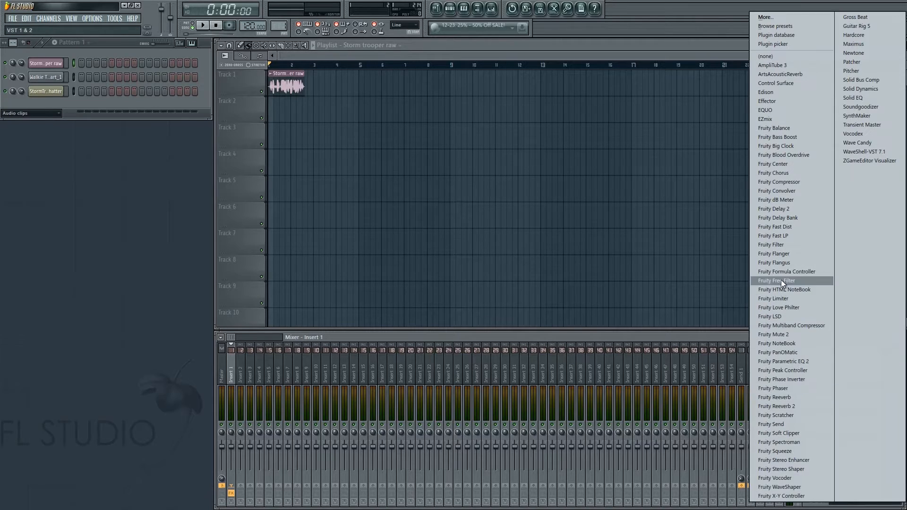
click(802, 362)
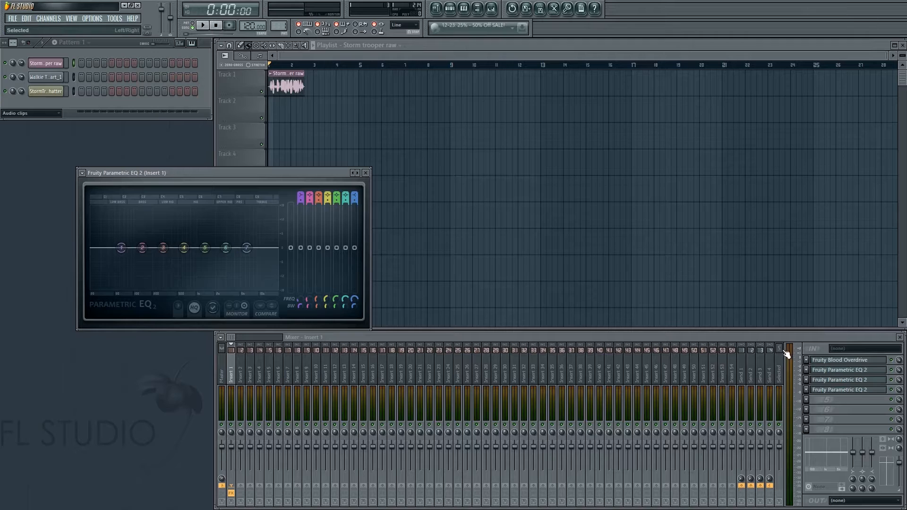
drag(246, 248, 252, 245)
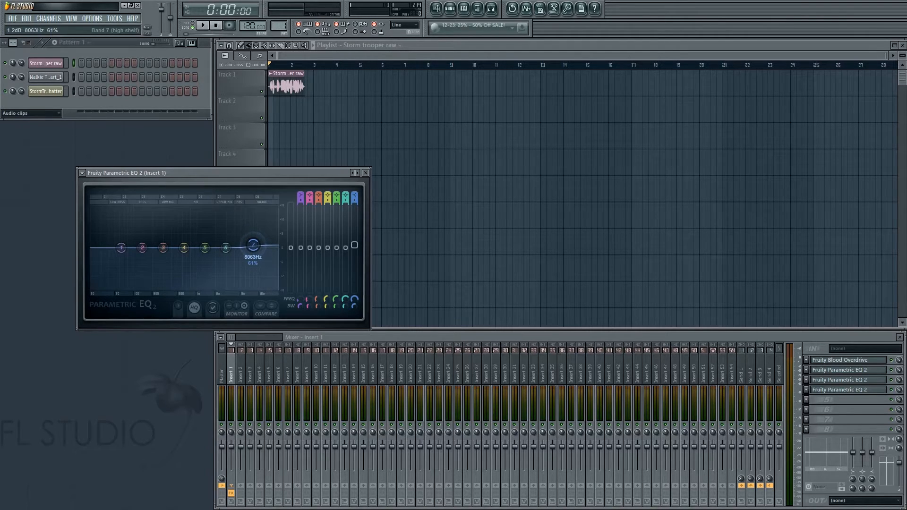
drag(354, 245, 356, 241)
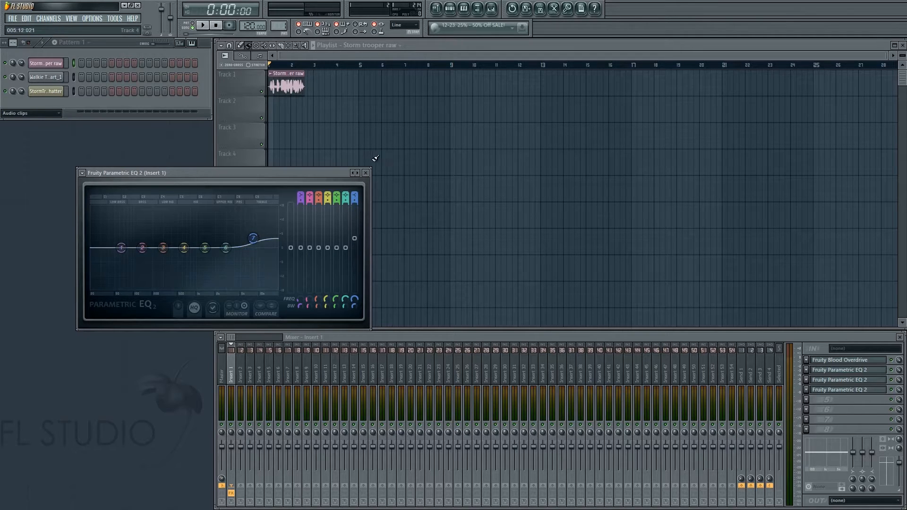
- Close the fourth-slot equalizer and play the clip through the extended effect chain
click(365, 173)
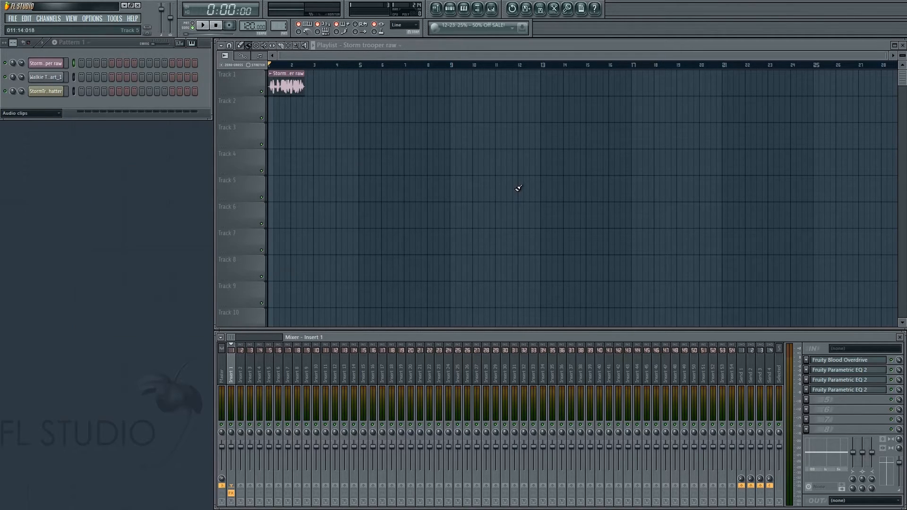
key(space)
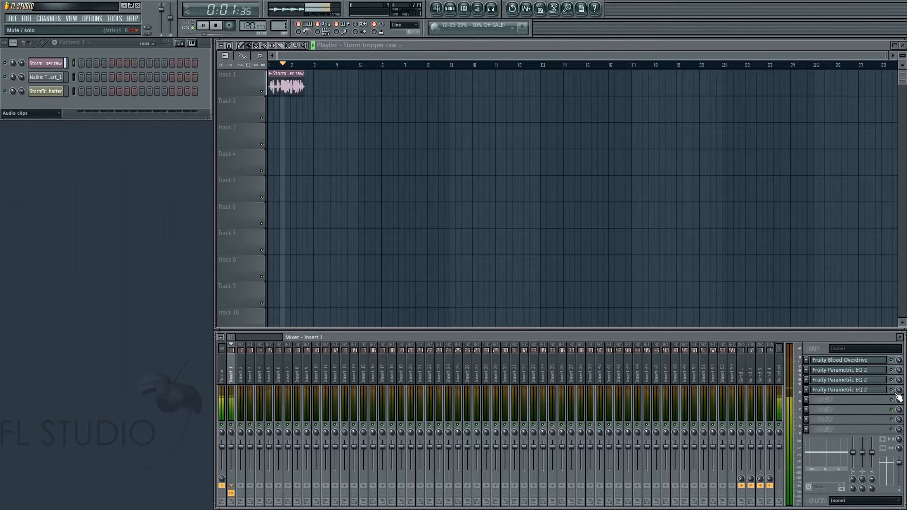
key(space)
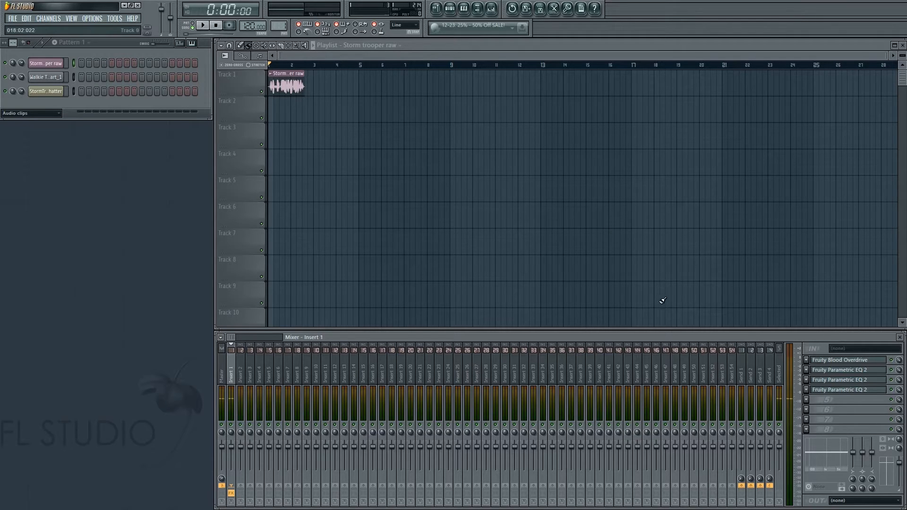
- Load Fruity Compressor in the fifth effect slot and set its threshold to about -10.1 dB and ratio to about 4.4:1
click(810, 401)
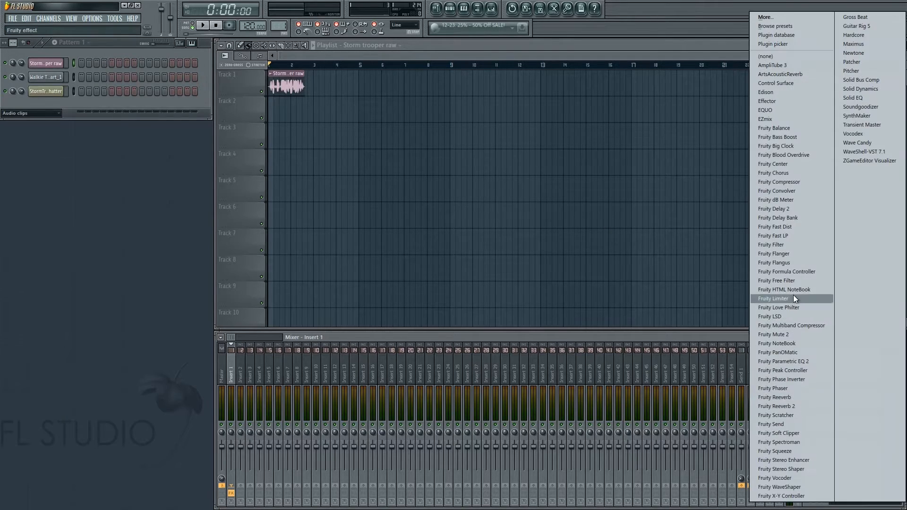
click(806, 185)
drag(121, 213, 121, 215)
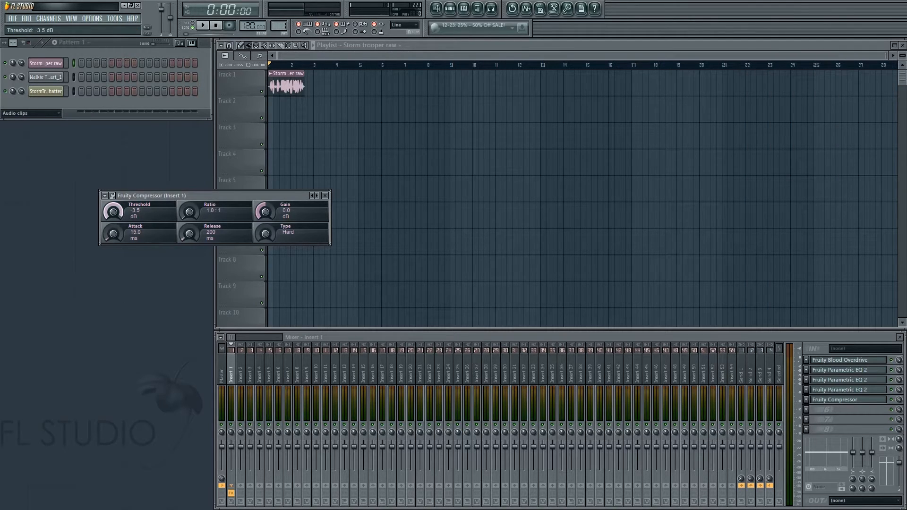
drag(113, 211, 113, 213)
drag(188, 212, 188, 208)
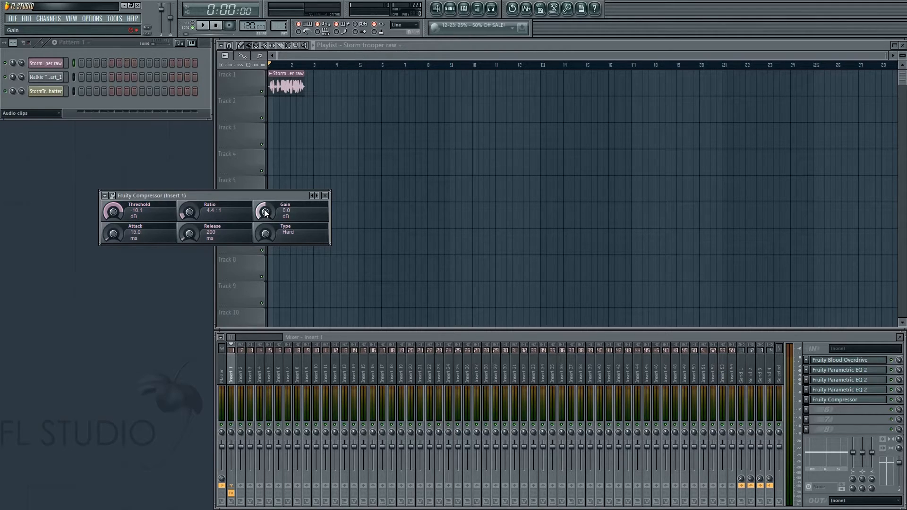
- Set the compressor's gain to about 14.3 dB and its type to Vintage, then close it and play the clip
drag(266, 212, 266, 197)
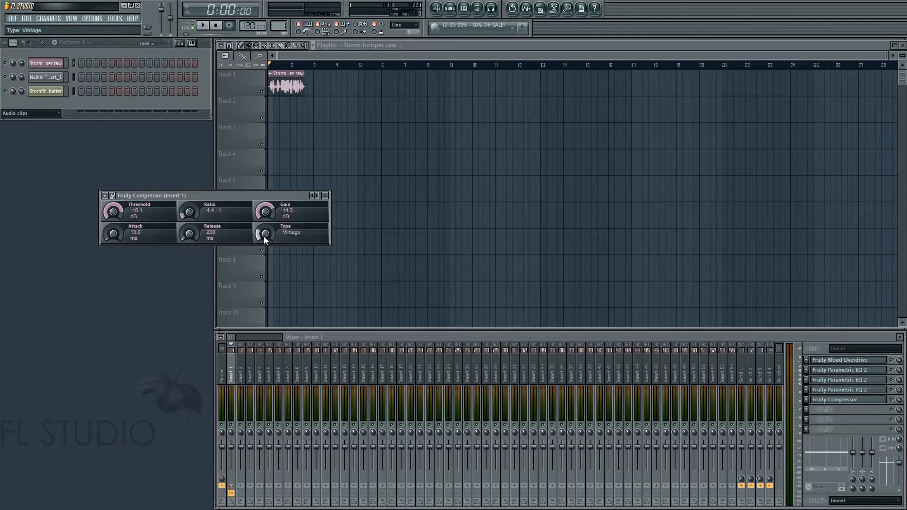
click(325, 195)
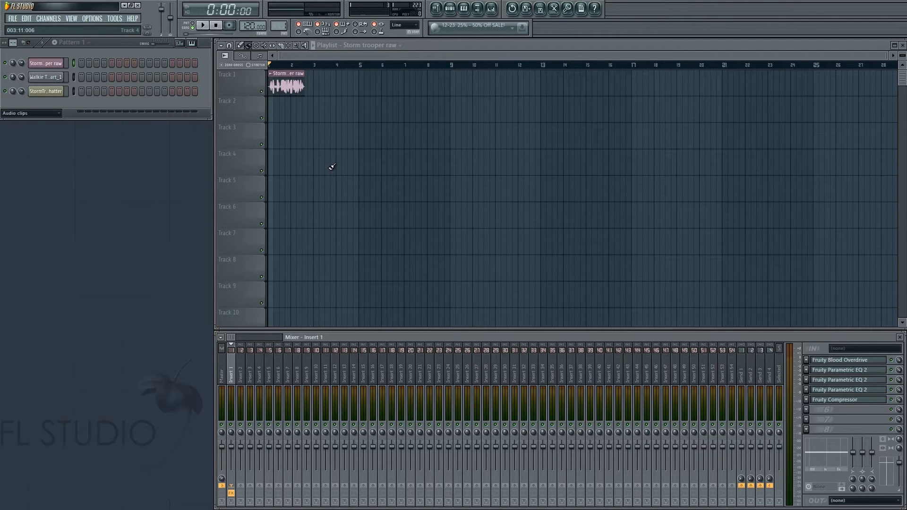
key(space)
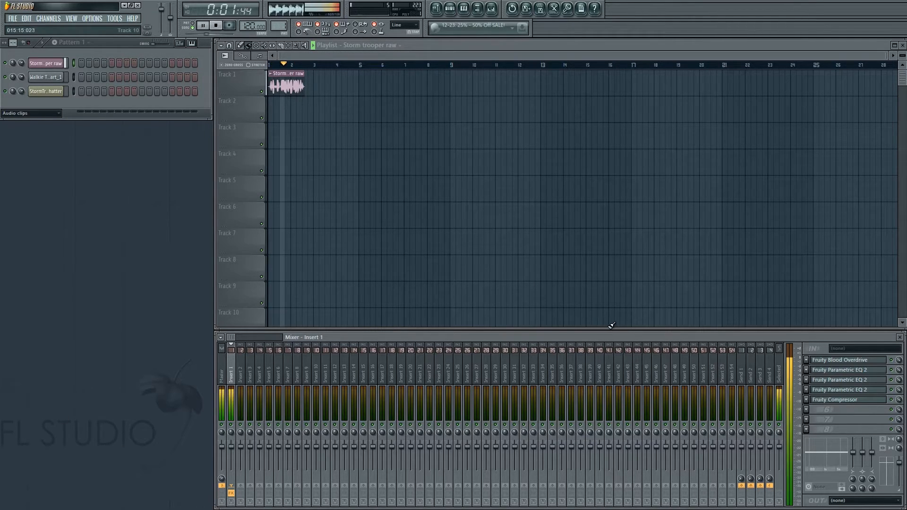
key(space)
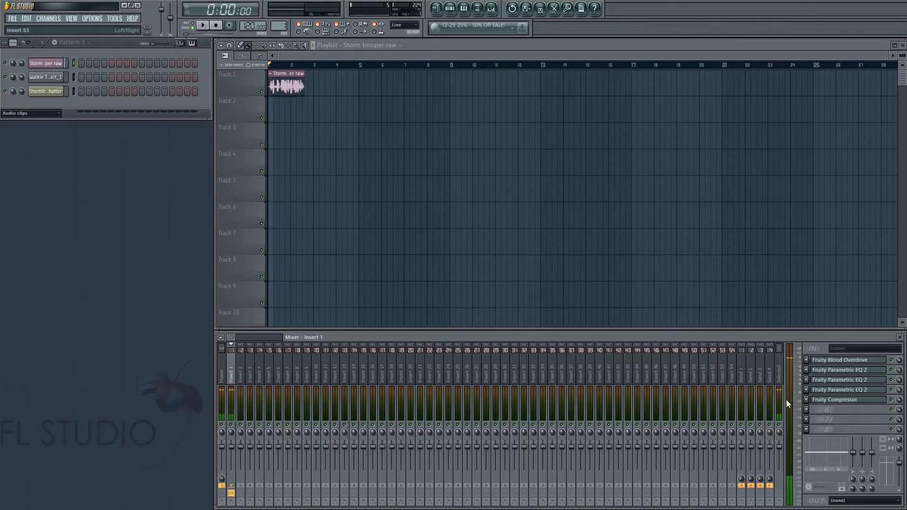
- Add another Fruity Parametric EQ 2 before the compressor, cutting band 5 in the upper mids and slightly raising bands 3 and 4 during playback
click(817, 410)
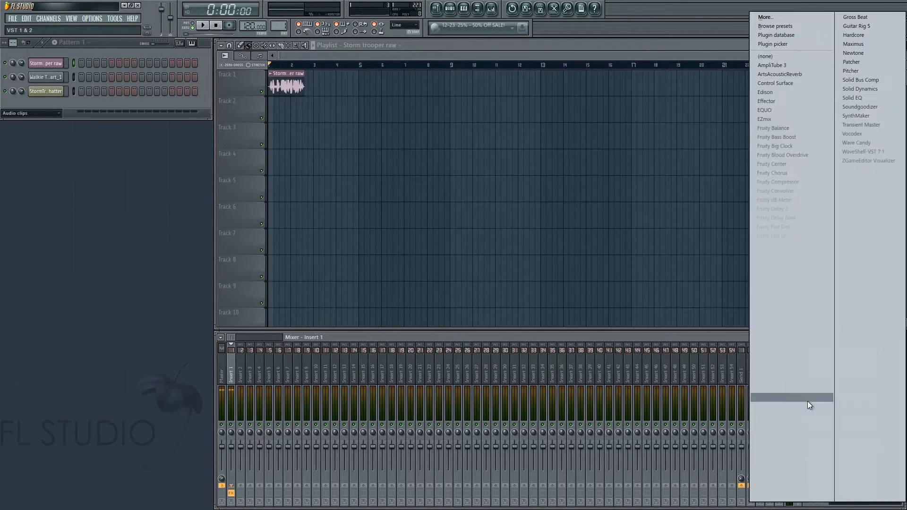
click(808, 361)
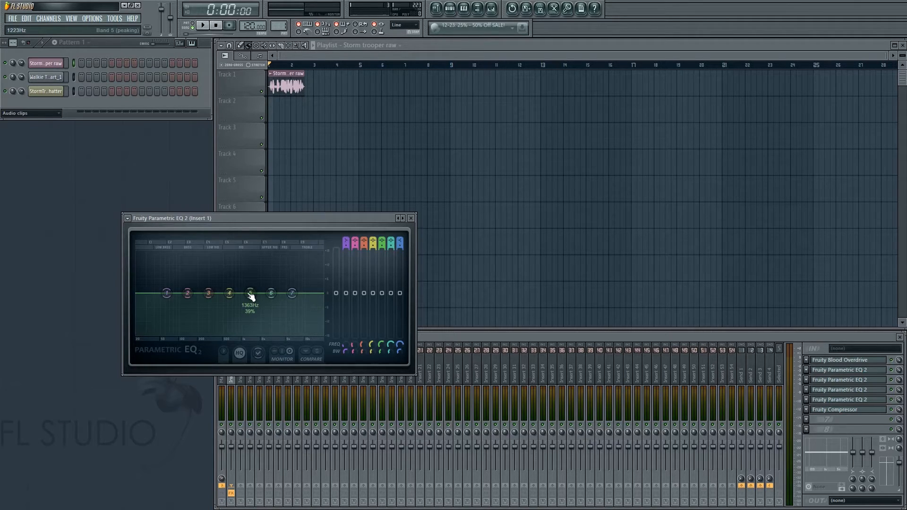
key(space)
drag(250, 293, 296, 286)
drag(208, 293, 211, 291)
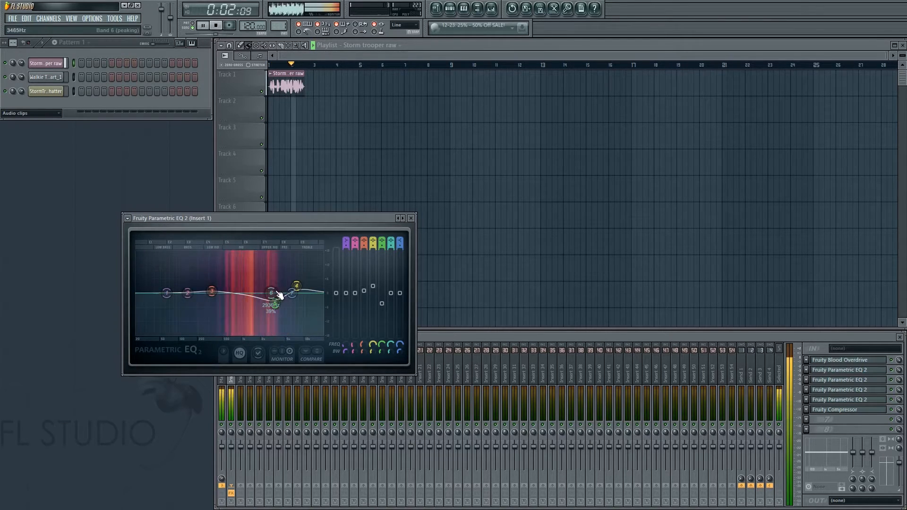
drag(274, 303, 302, 288)
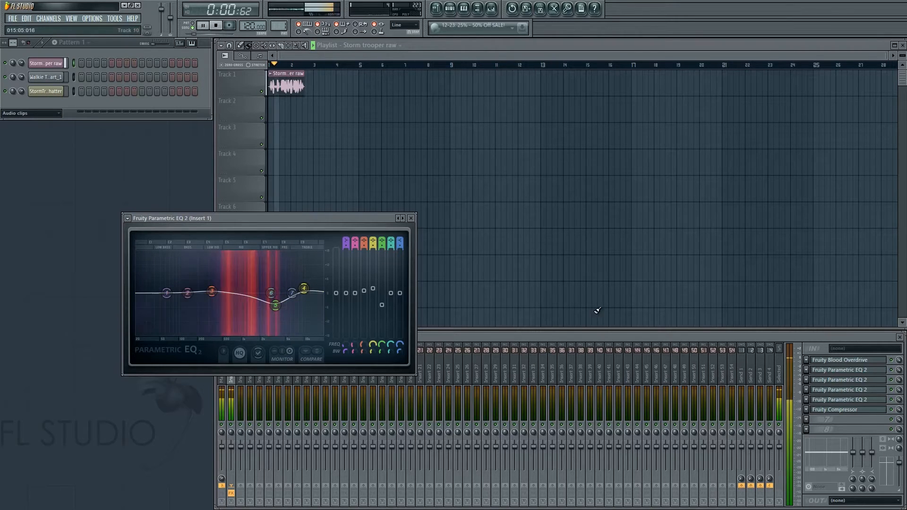
- Compare playback with the new equalizer on and off, soften its band 5 cut slightly, and close it
key(space)
click(891, 401)
key(space)
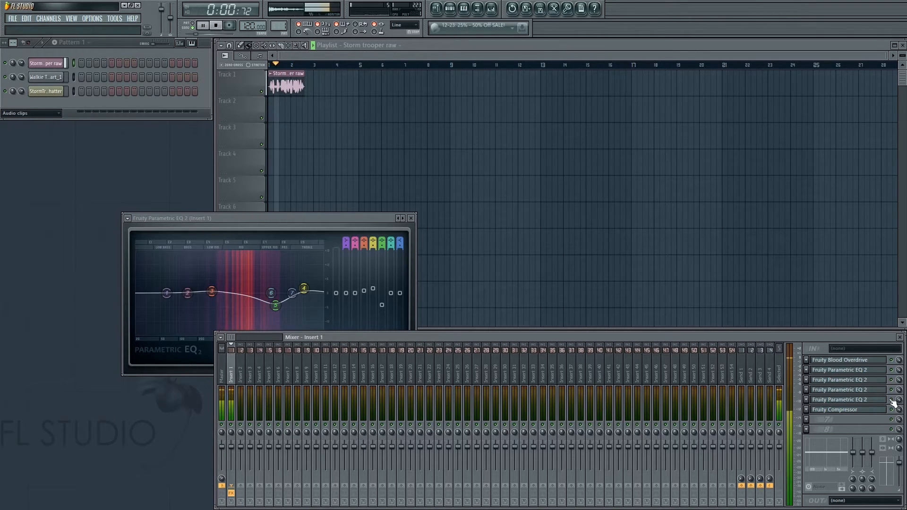
drag(382, 305, 382, 302)
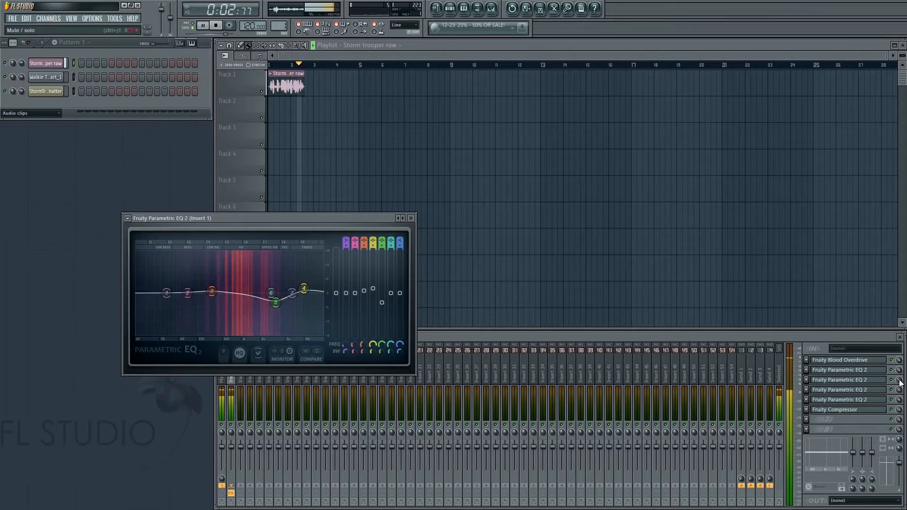
click(896, 401)
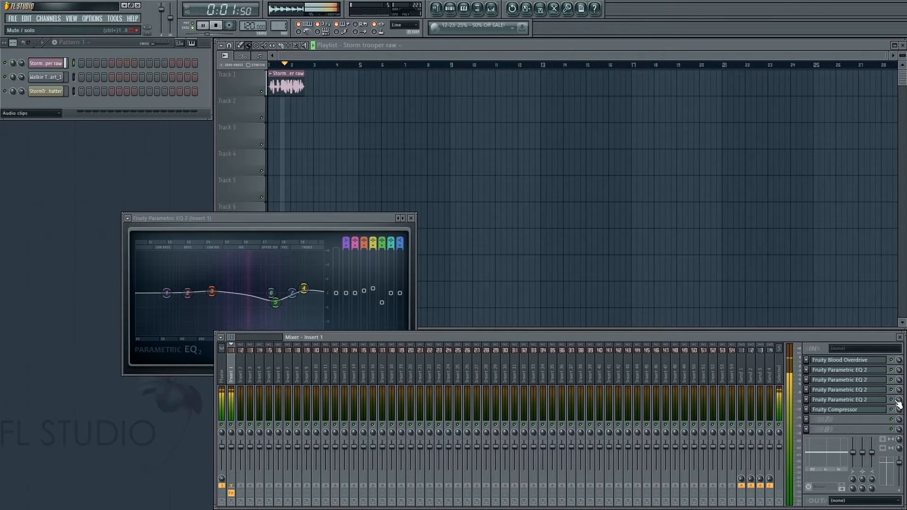
key(space)
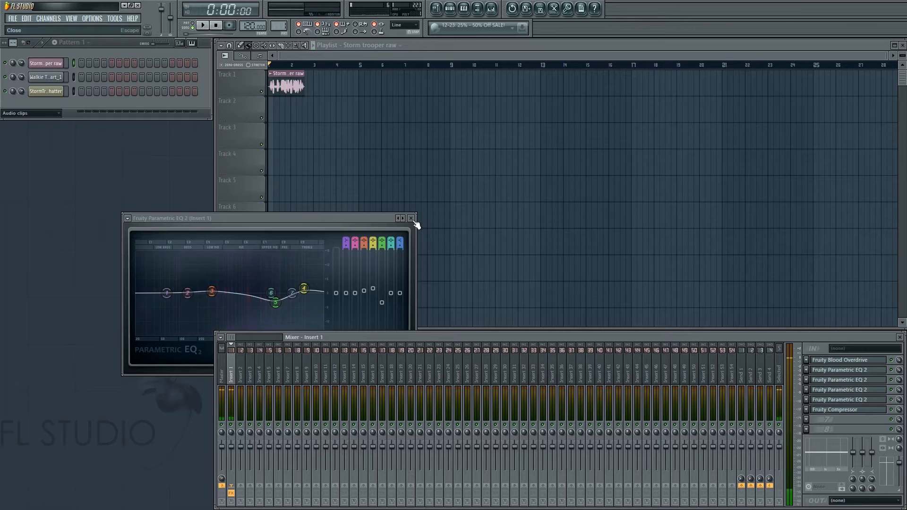
click(411, 218)
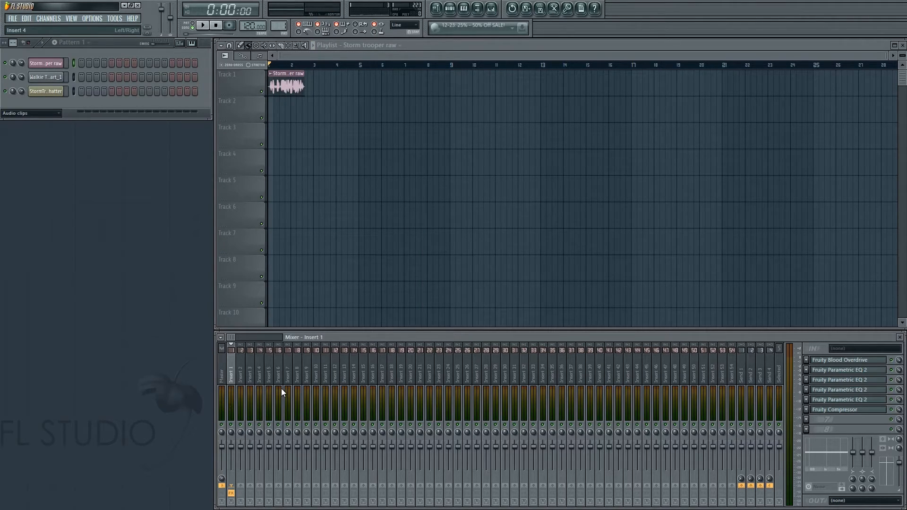
- Load Fruity Limiter in the Master track's second effect slot, set its ceiling to about -0.2 dB, and close it
click(222, 373)
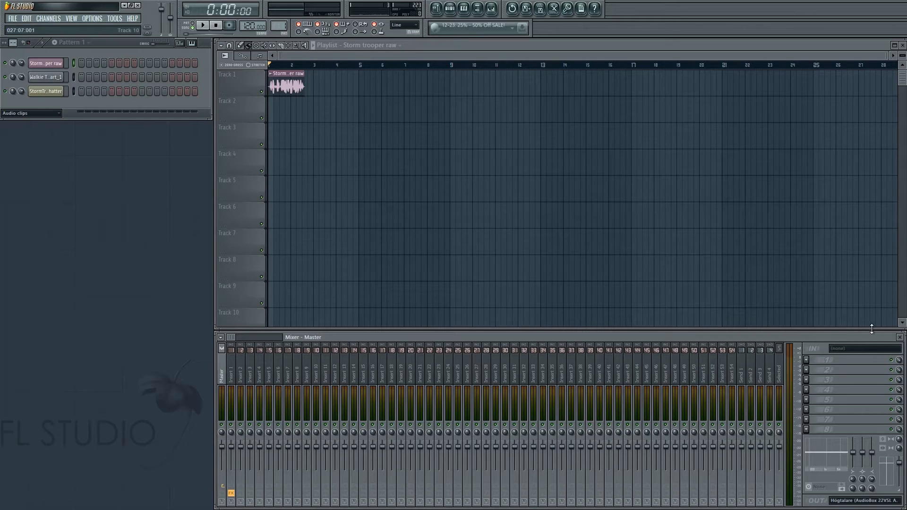
click(807, 371)
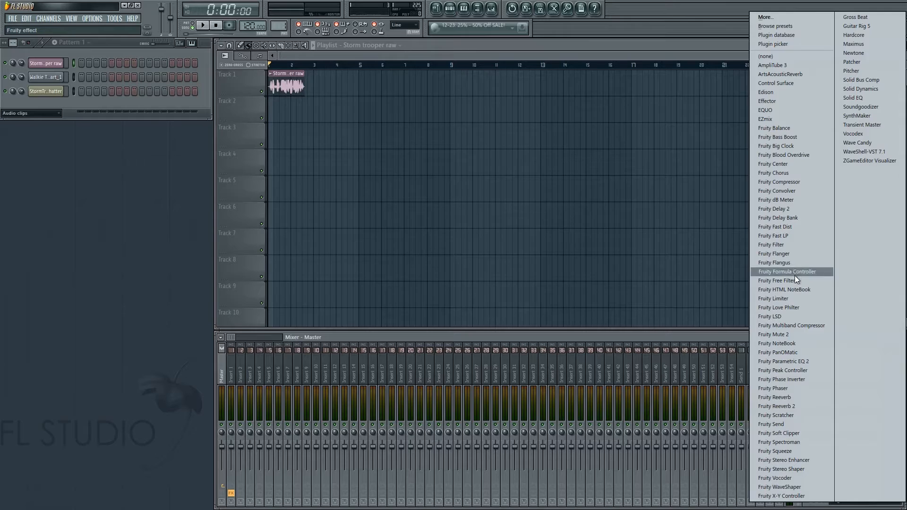
click(795, 298)
drag(94, 236, 94, 238)
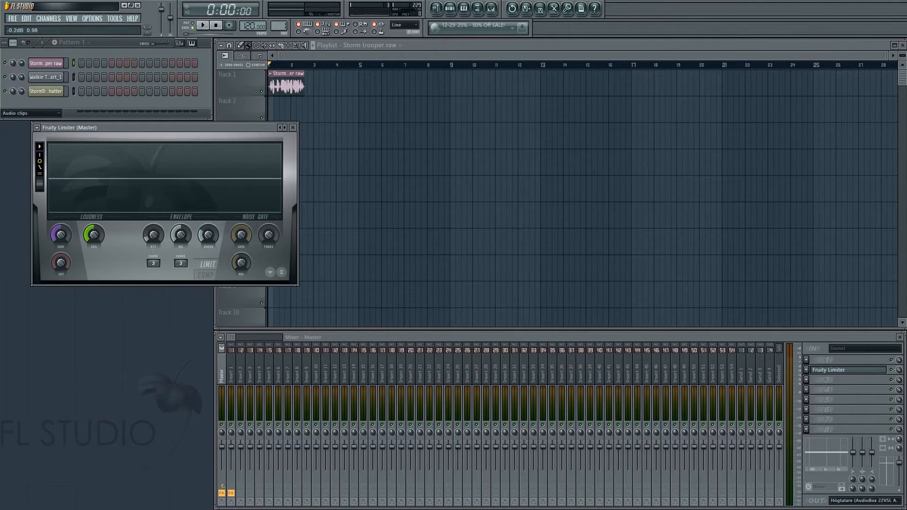
click(294, 129)
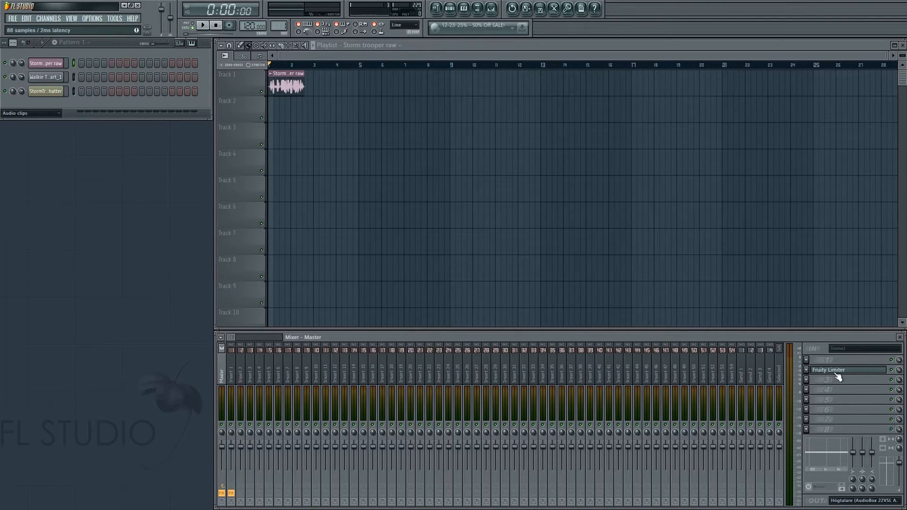
- Load Fruity Reeverb 2 in the Master track's first effect slot and apply the Small Studio preset
click(806, 362)
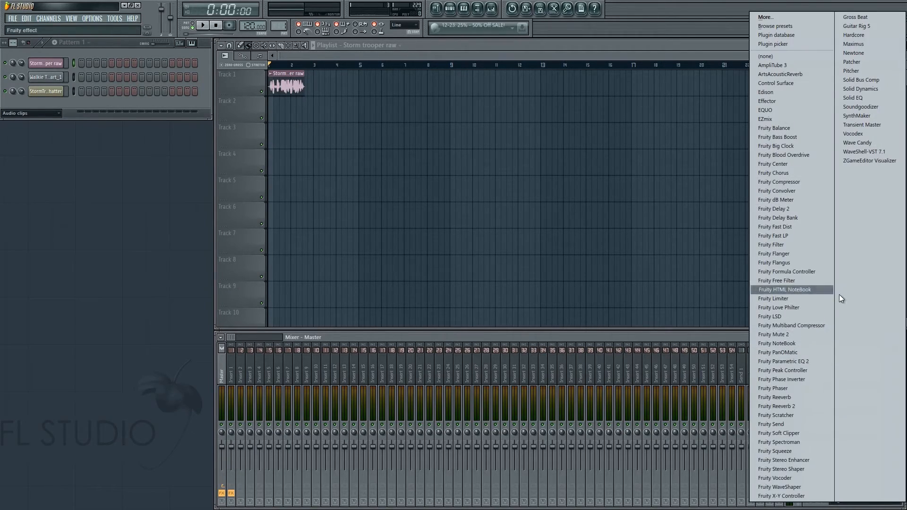
click(805, 397)
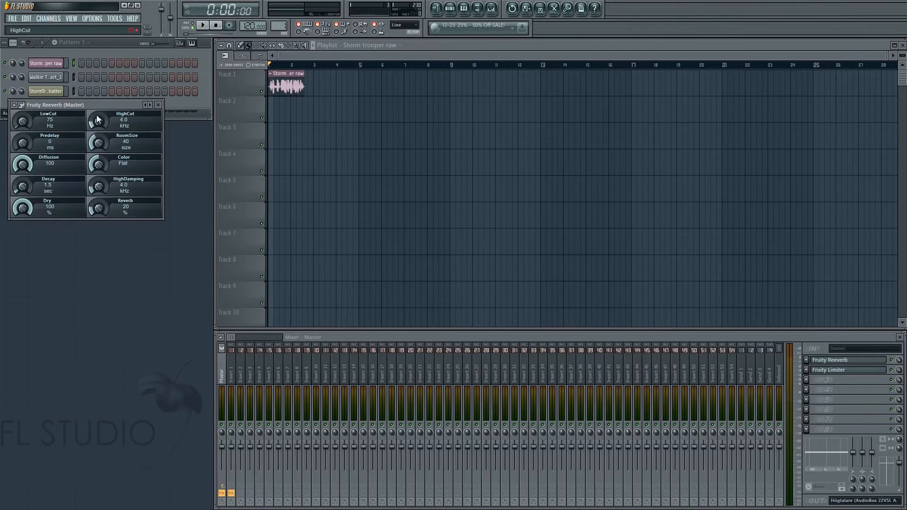
click(809, 361)
mouse_move(823, 335)
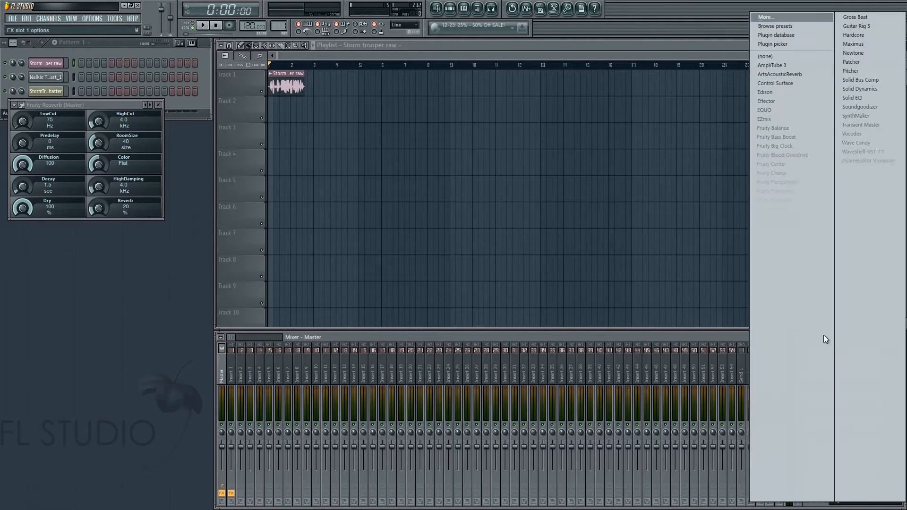
click(804, 404)
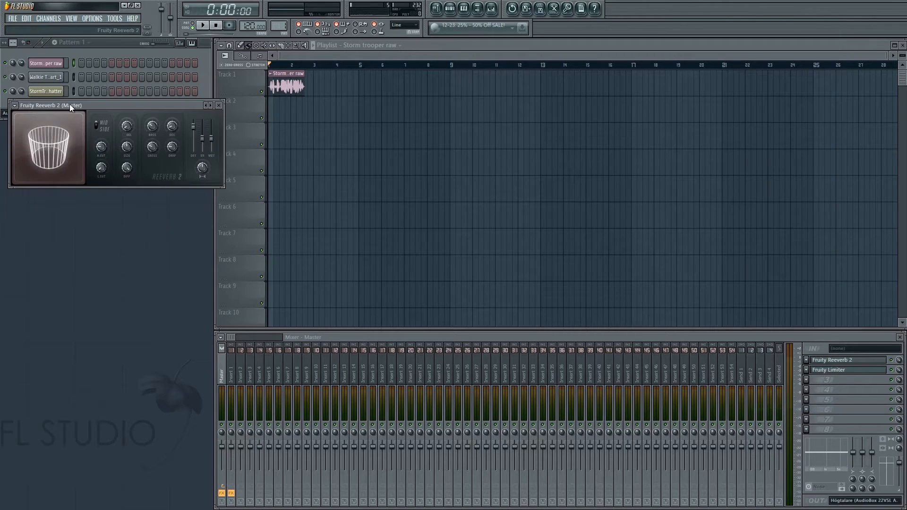
drag(69, 104, 404, 214)
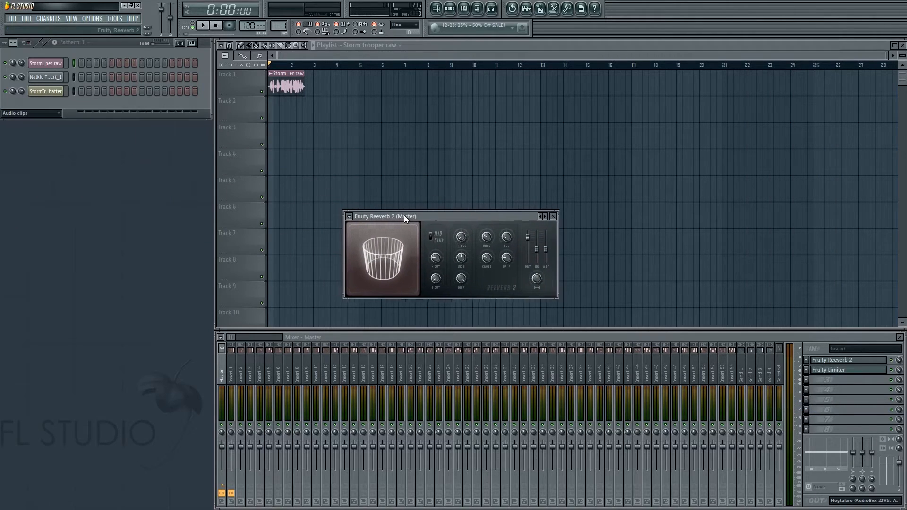
click(349, 216)
mouse_move(409, 244)
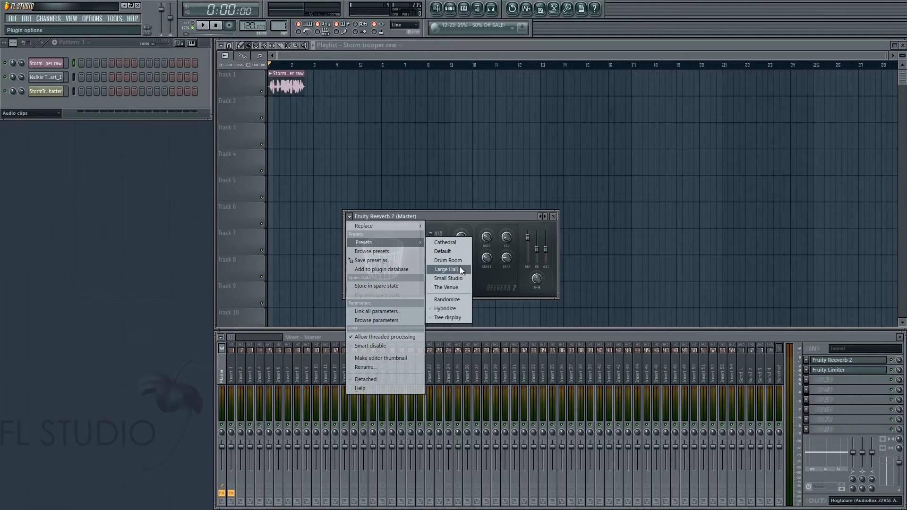
click(456, 278)
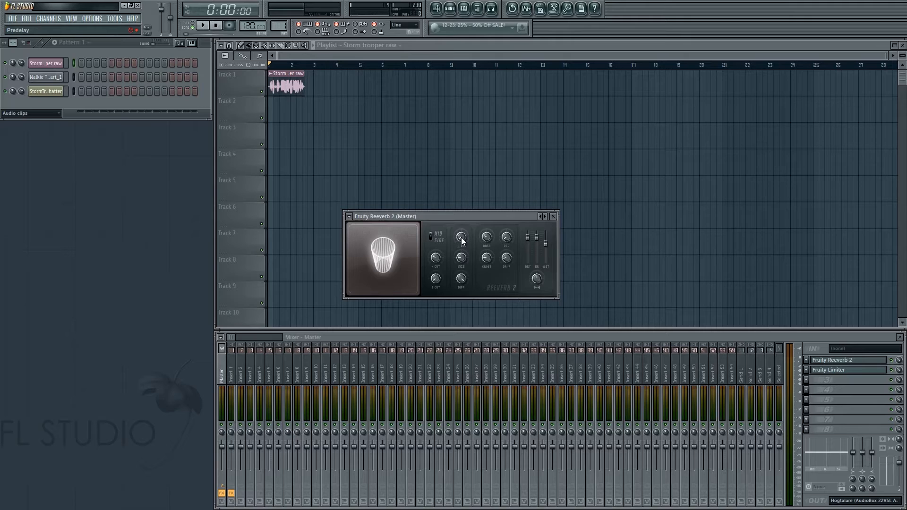
- With the clip playing, adjust the reverb's cut filters, predelay and room size, and raise its bass to about 251%
key(space)
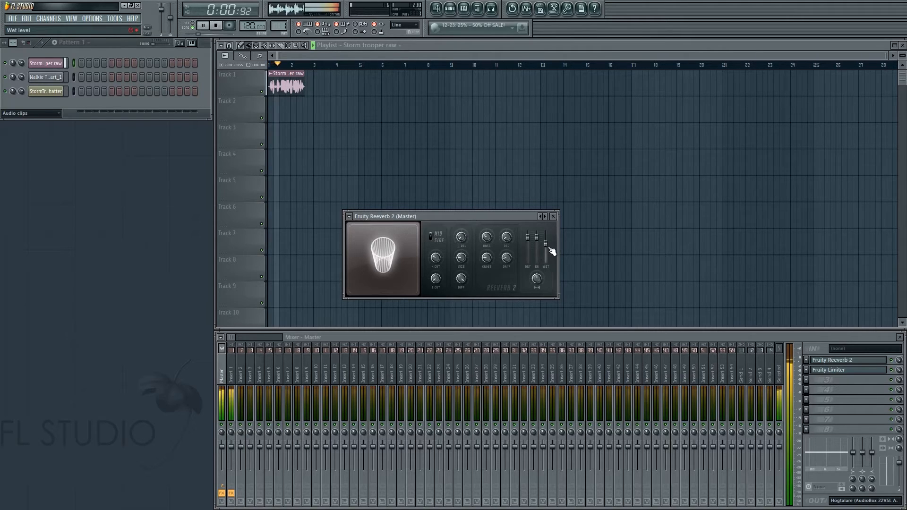
drag(435, 258, 464, 260)
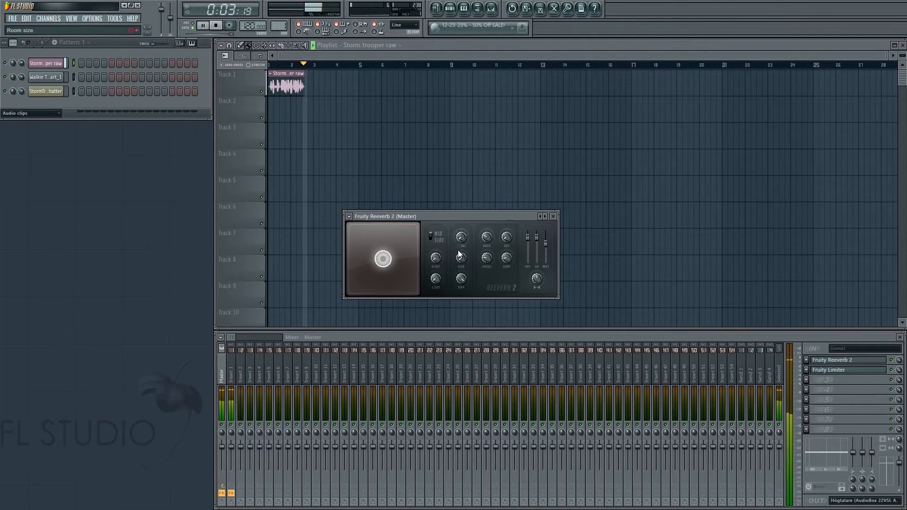
drag(436, 280, 462, 283)
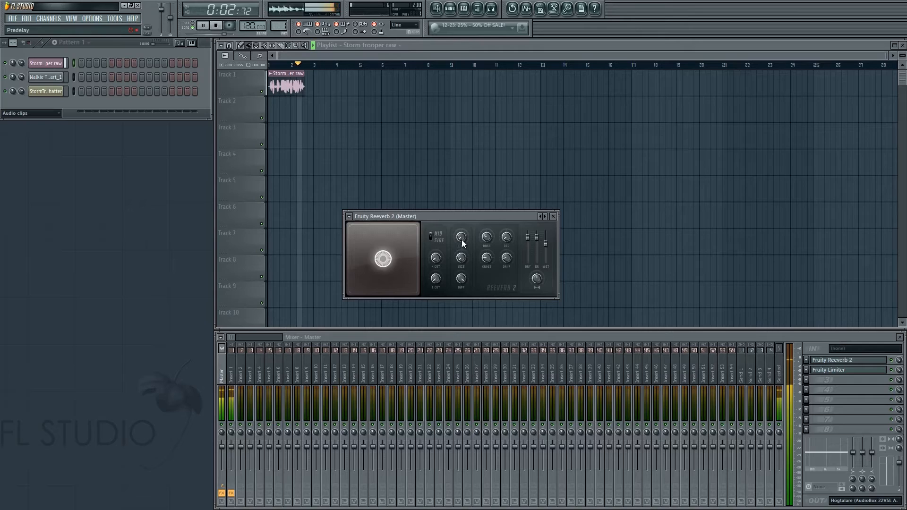
drag(462, 239, 462, 267)
drag(487, 238, 486, 222)
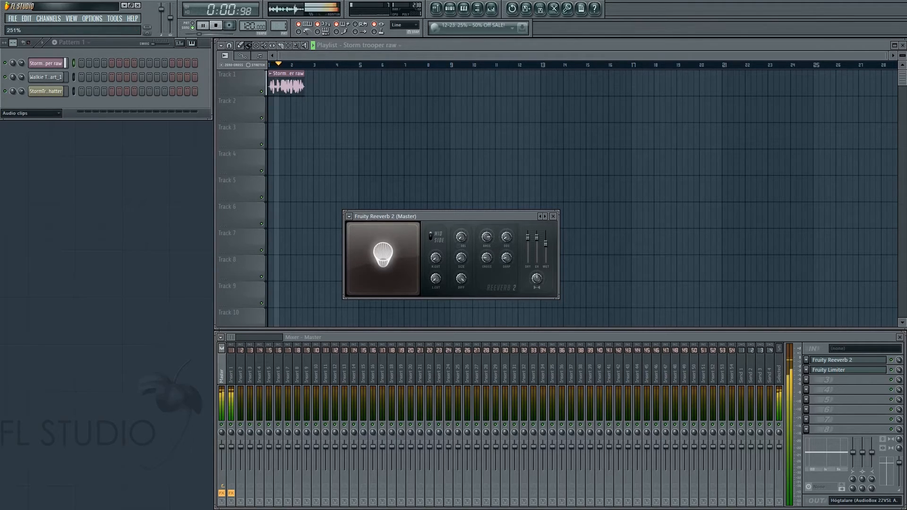
- Set the reverb's wet level to about 47%, try the stereo separation control, and close the reverb to play the clip again
drag(509, 259, 546, 253)
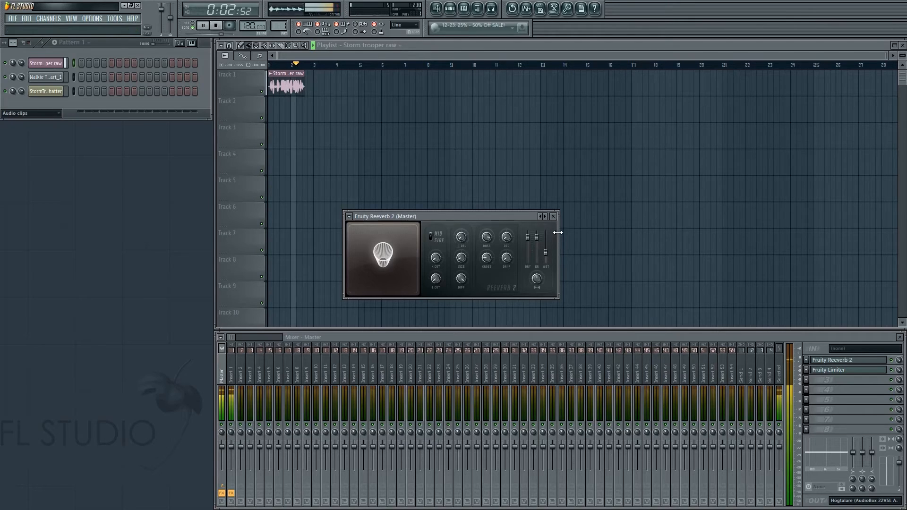
mouse_move(546, 252)
mouse_down()
mouse_move(558, 247)
mouse_move(549, 255)
mouse_up()
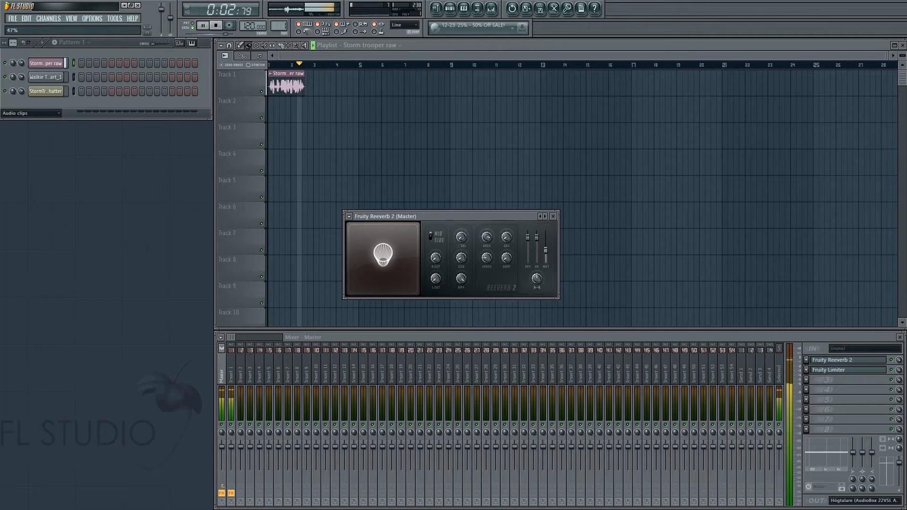
drag(536, 278, 536, 260)
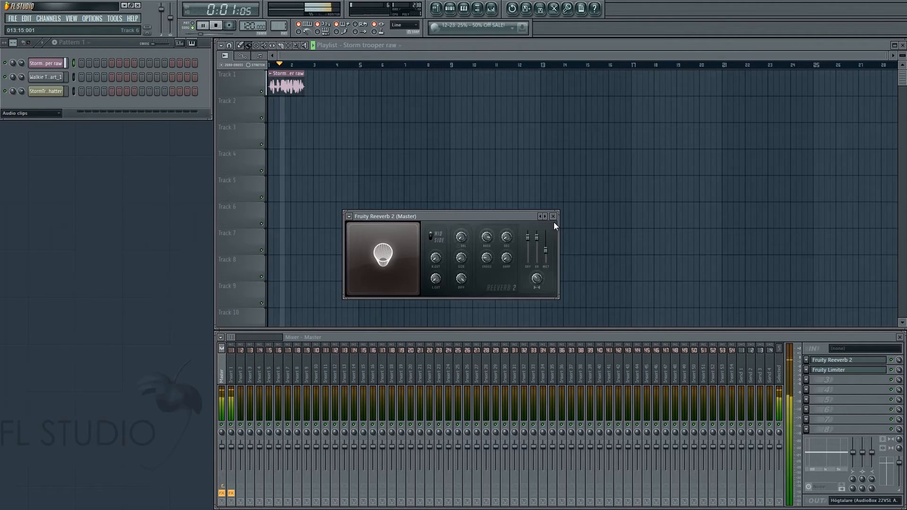
key(space)
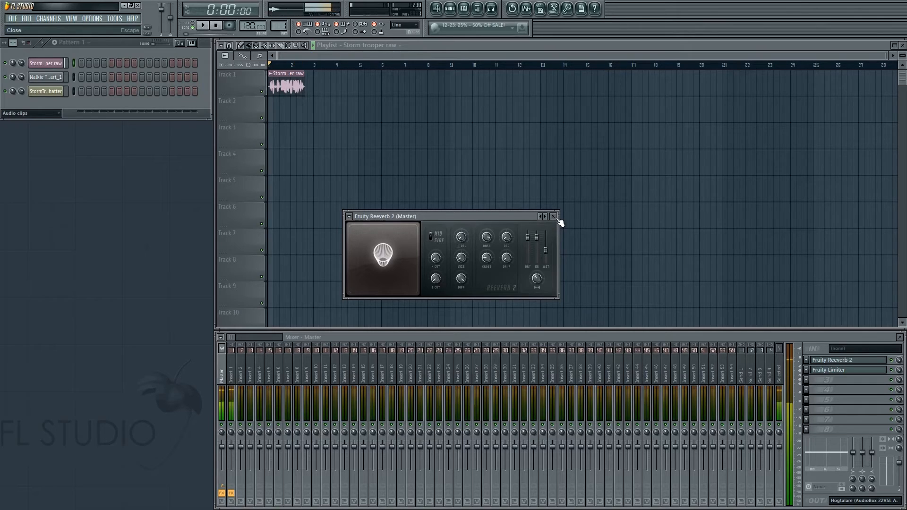
click(556, 217)
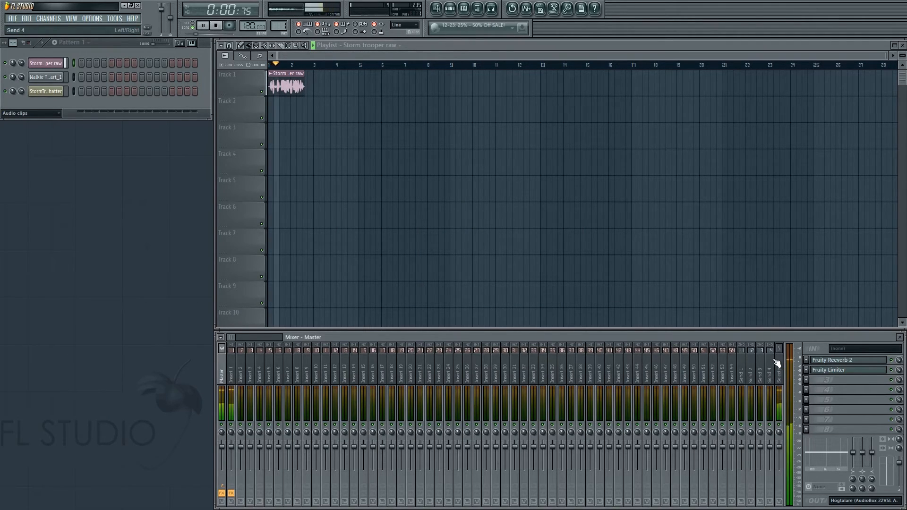
key(space)
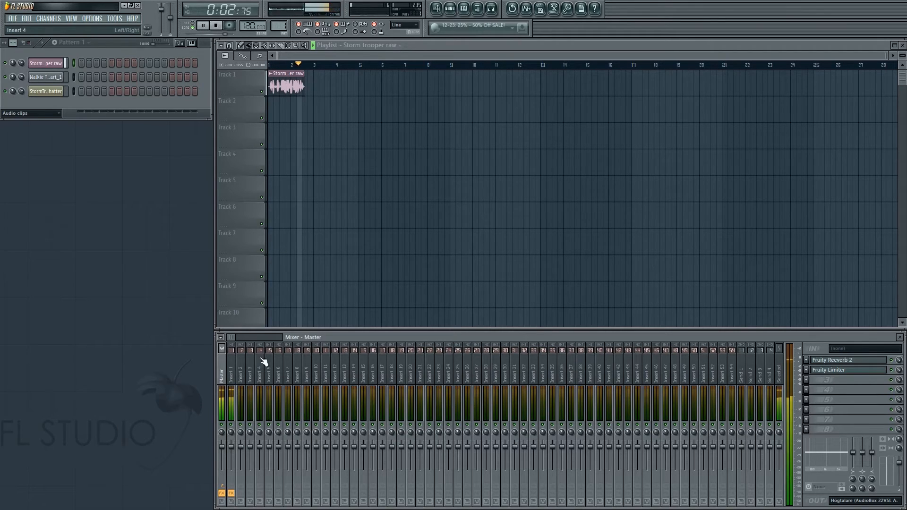
- Place the Walkie Talkie Static 01 - Part_1 sample on Track 1 at the end of the voice clip
click(43, 79)
drag(704, 332, 310, 92)
scroll(318, 122, up, 5)
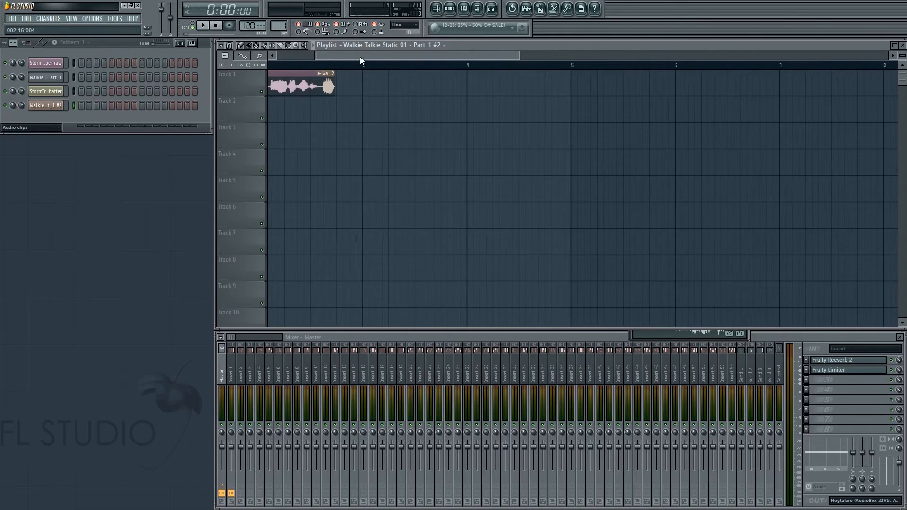
- Open the channel settings of the static clip on Track 1, audition the arrangement, and route the channel to mixer track 2
scroll(357, 56, up, 4)
scroll(406, 109, down, 8)
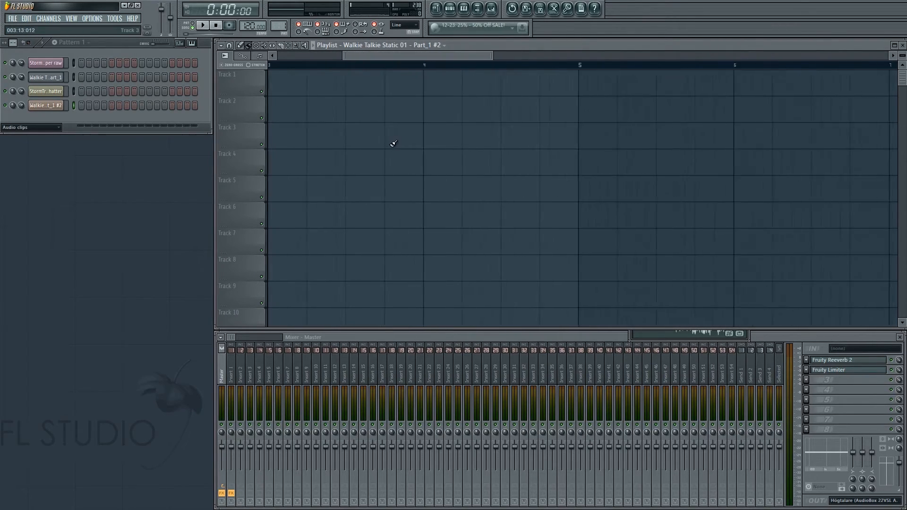
scroll(361, 58, up, 3)
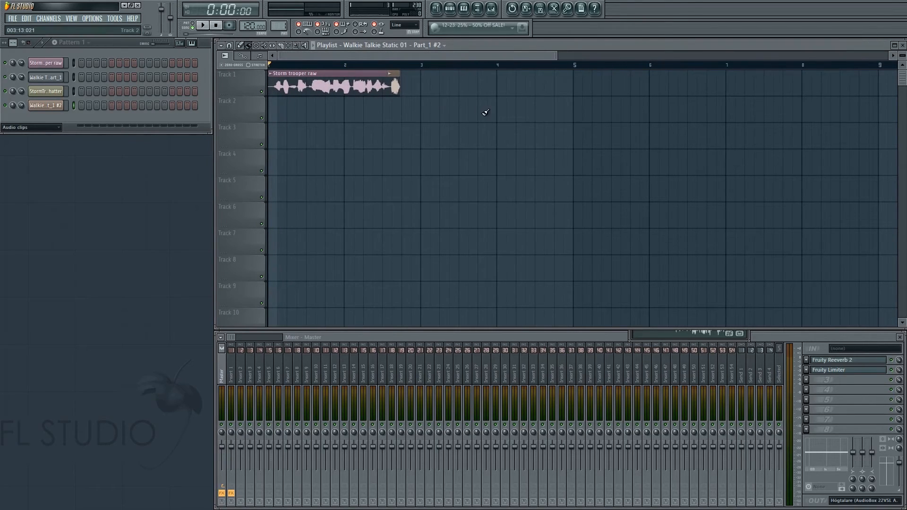
double_click(395, 82)
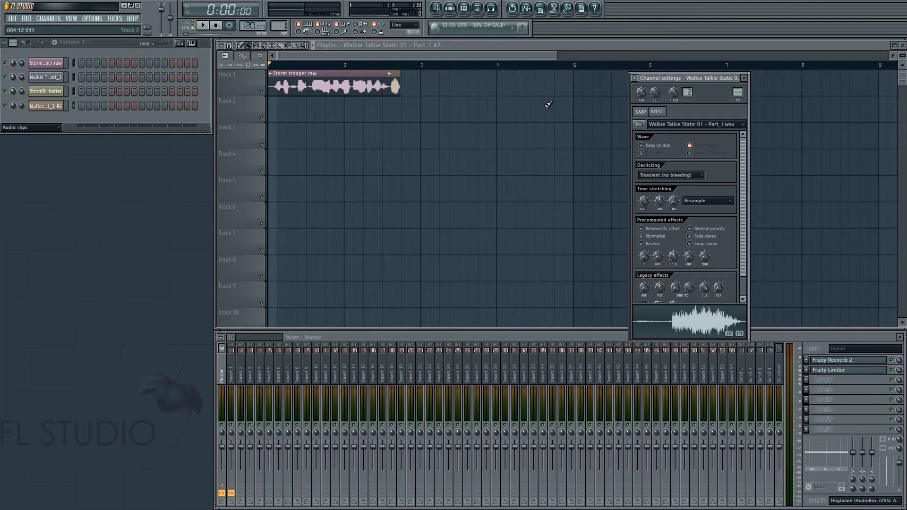
key(space)
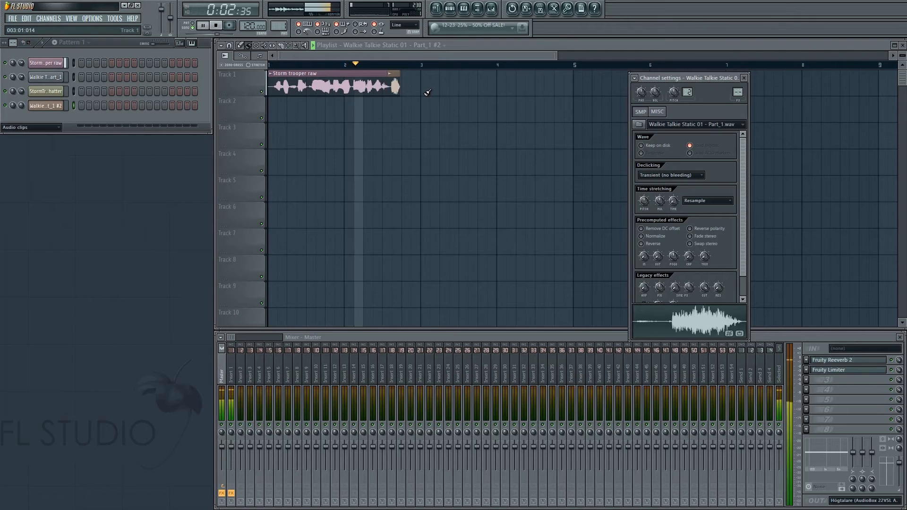
key(space)
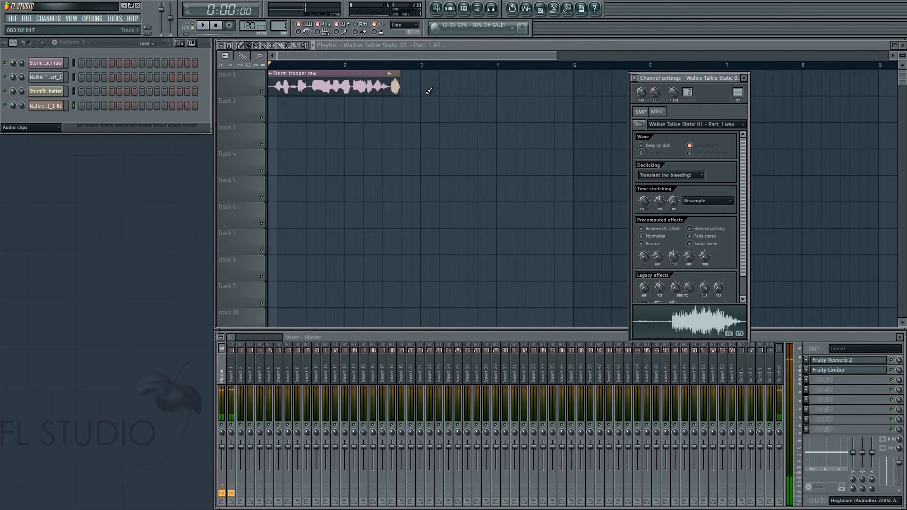
key(ctrl+l)
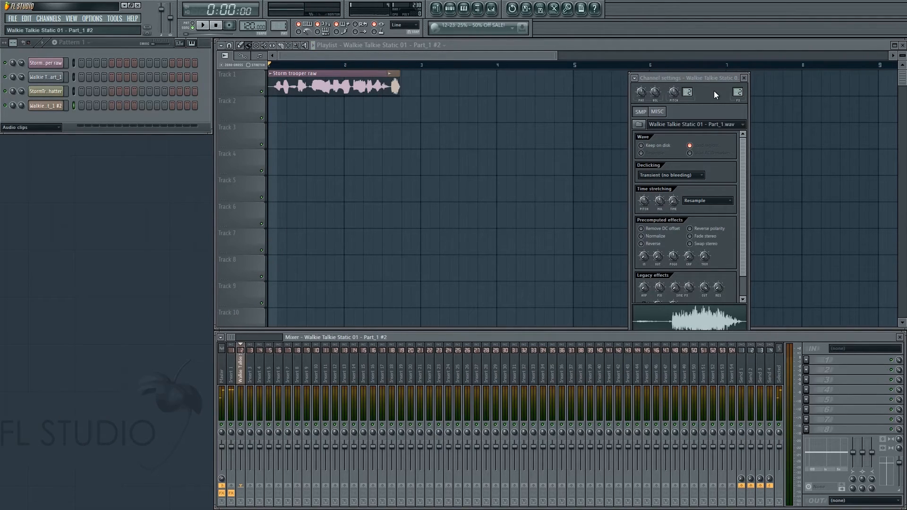
- Load Fruity Parametric EQ 2 in the static track's first effect slot and boost band 5 in the upper frequencies, auditioning the clip
click(806, 360)
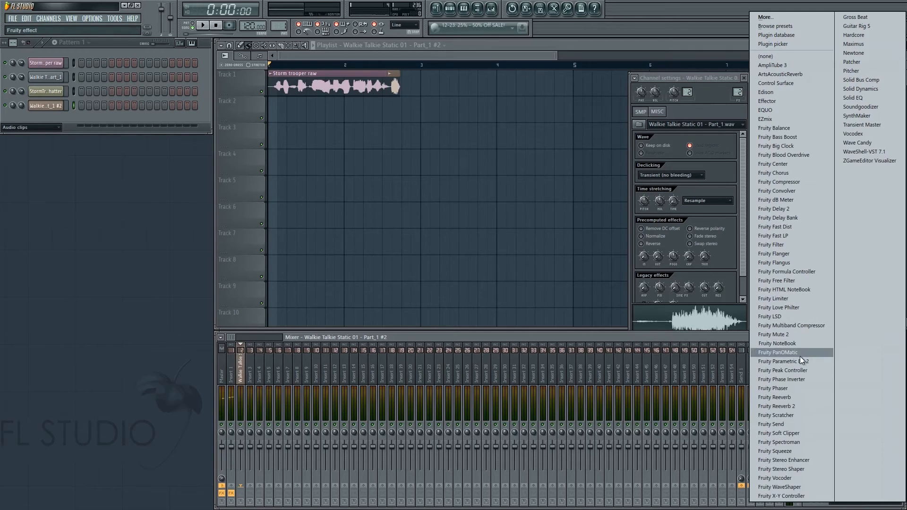
click(801, 353)
drag(137, 180, 169, 163)
key(space)
click(382, 65)
key(space)
key(space)
- Cut band 4 in the low mids, lower the EQ's main level, boost band 7 in the treble, and close the equalizer
drag(116, 179, 99, 194)
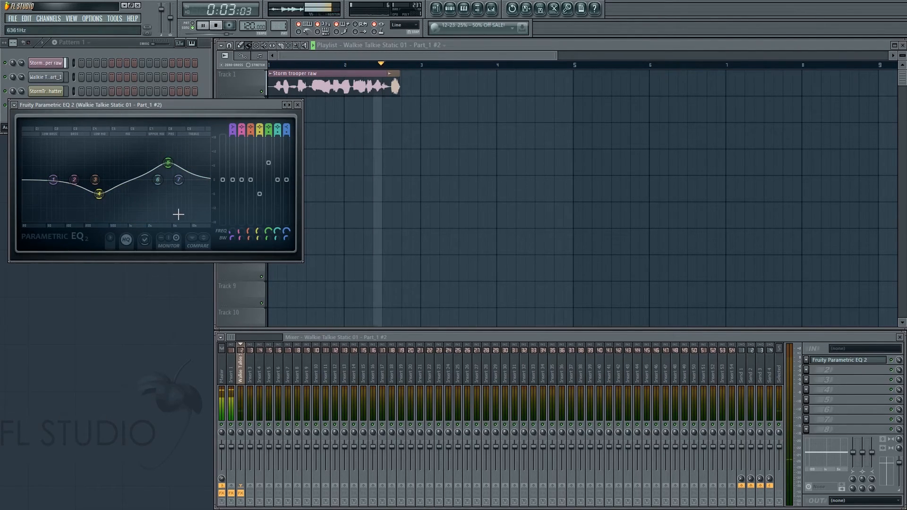
drag(222, 180, 223, 190)
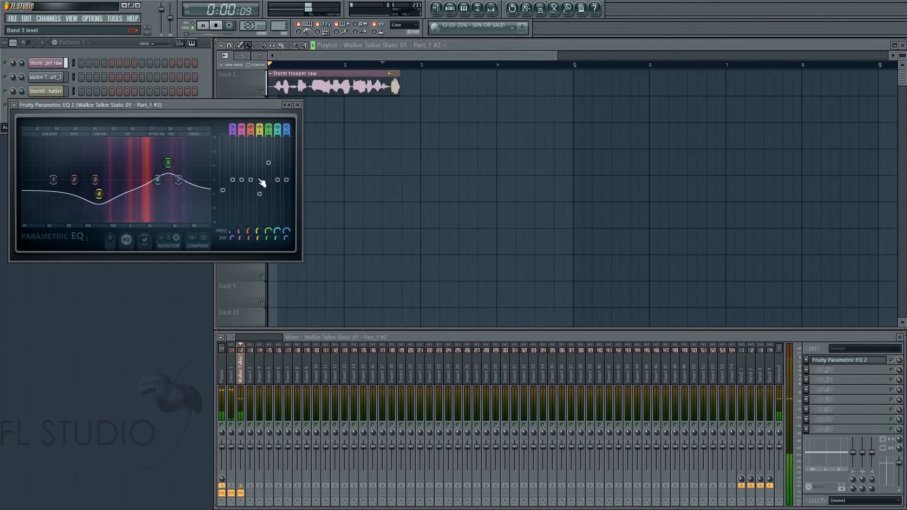
key(space)
drag(179, 180, 195, 156)
key(space)
key(space)
click(297, 105)
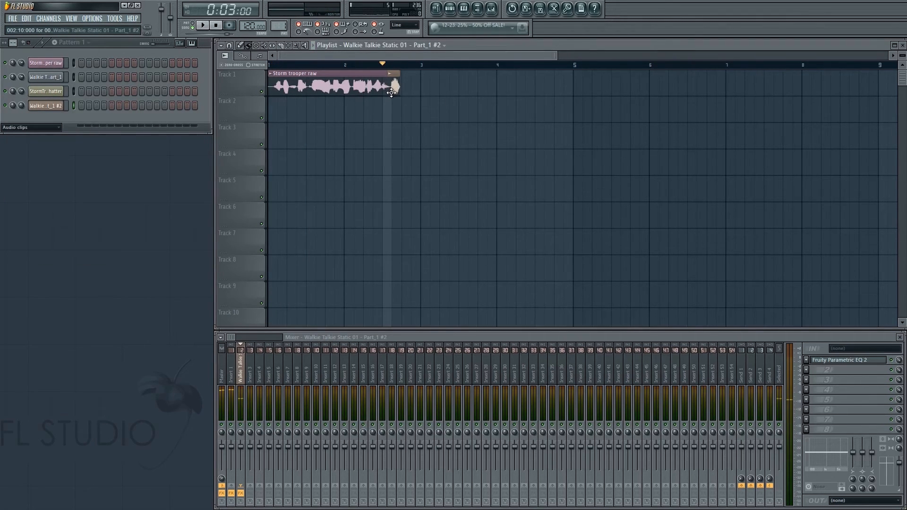
- Shift the static clip slightly along Track 1 with snapping off to fine-tune its timing against the voice, checking by playback
drag(394, 89, 393, 88)
key(space)
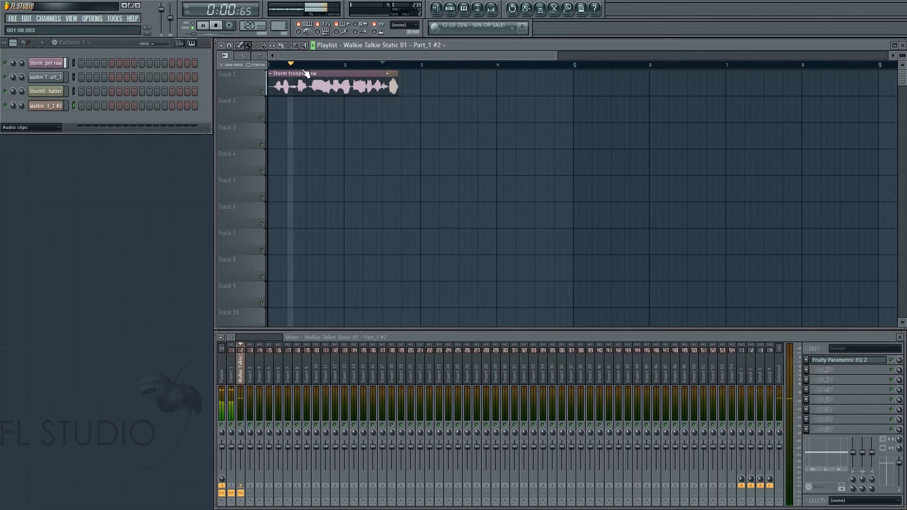
drag(394, 89, 391, 87)
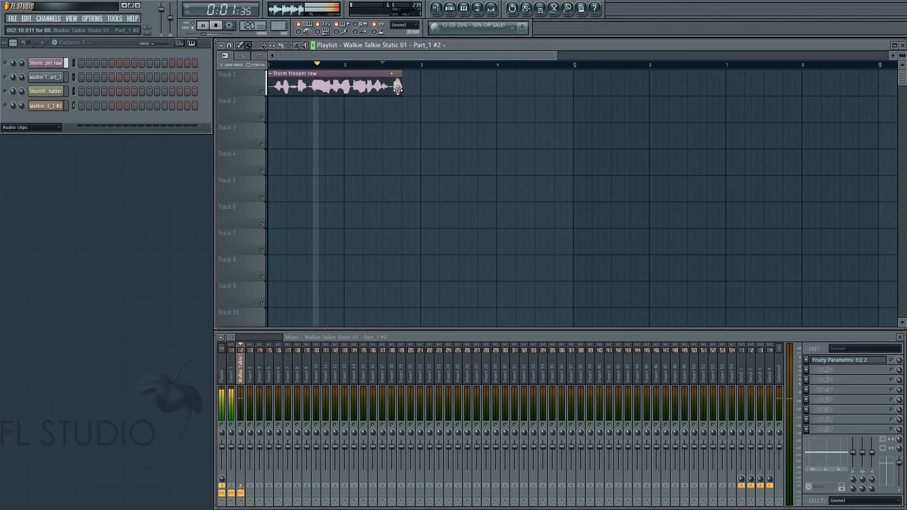
key(space)
drag(297, 65, 237, 69)
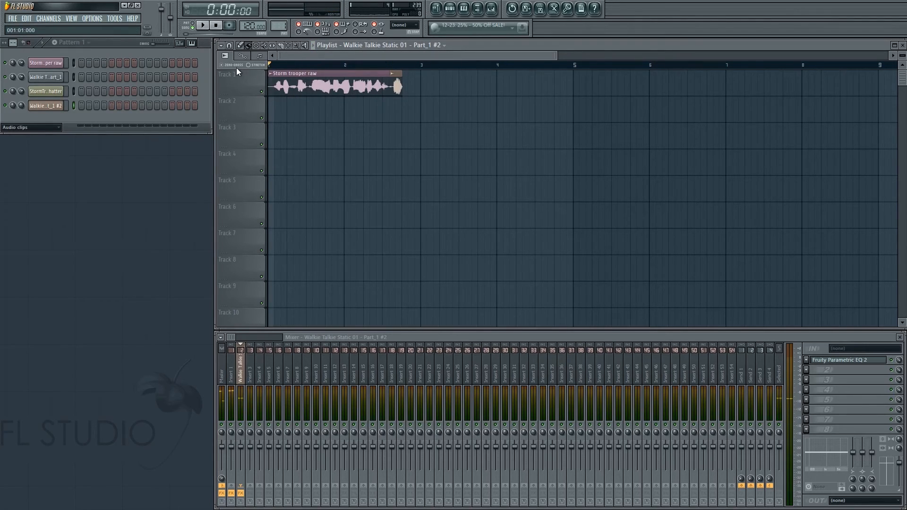
- Open Fruity Blood Overdrive from the Insert 1 effect chain, adjust its PreAmp while auditioning the voice, and close it
click(221, 373)
click(232, 376)
click(242, 376)
click(232, 376)
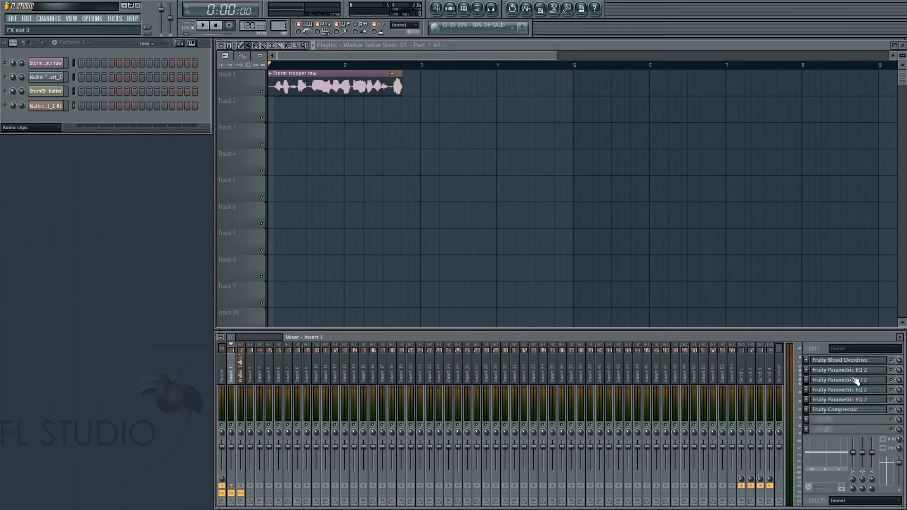
click(857, 361)
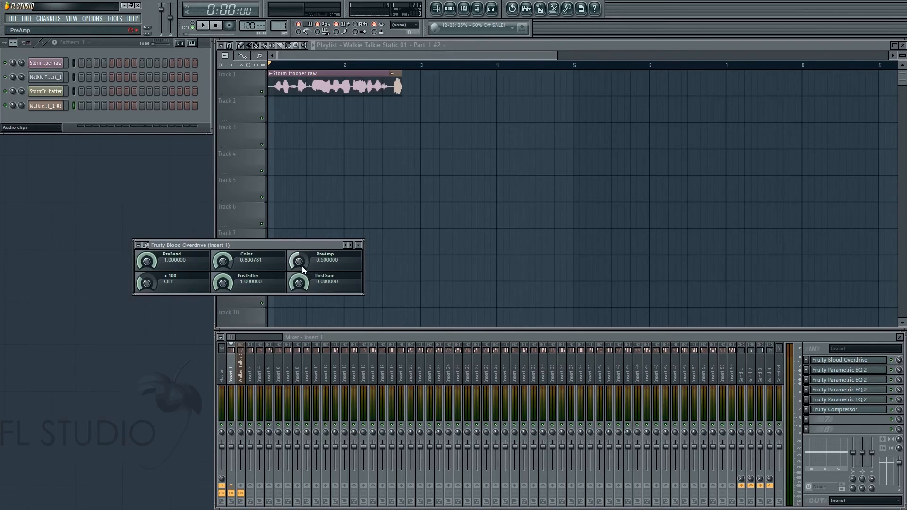
mouse_move(302, 265)
mouse_down()
mouse_move(302, 258)
mouse_move(301, 277)
mouse_up()
key(space)
key(space)
click(358, 245)
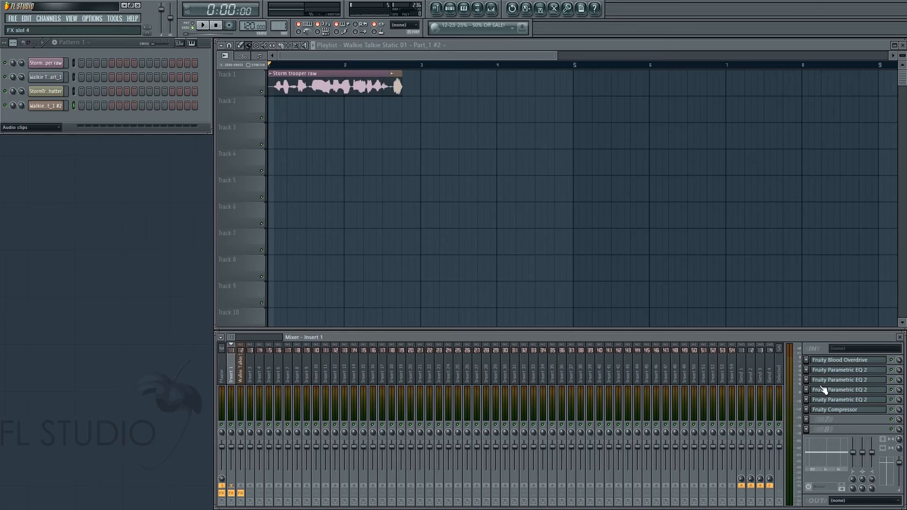
- Review the Master track's Fruity Limiter and Fruity Reeverb 2 settings, and return to the playlist
click(227, 383)
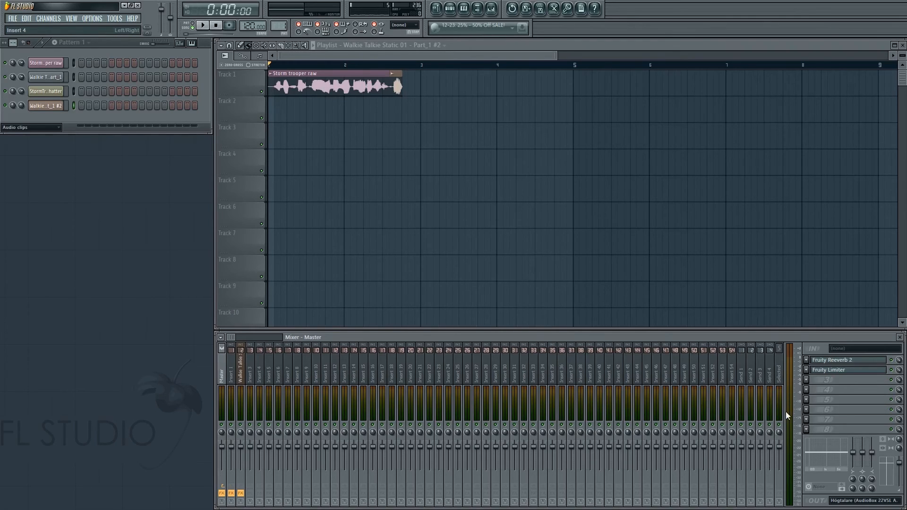
click(835, 372)
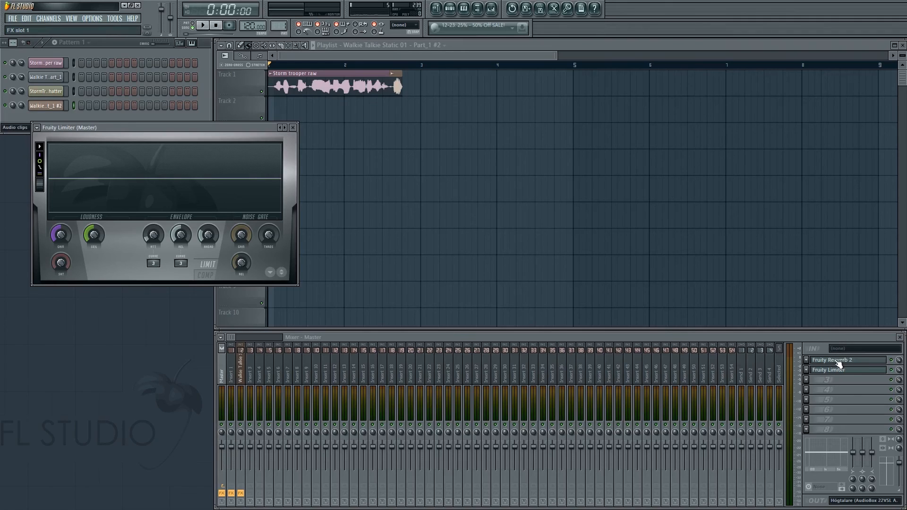
click(837, 365)
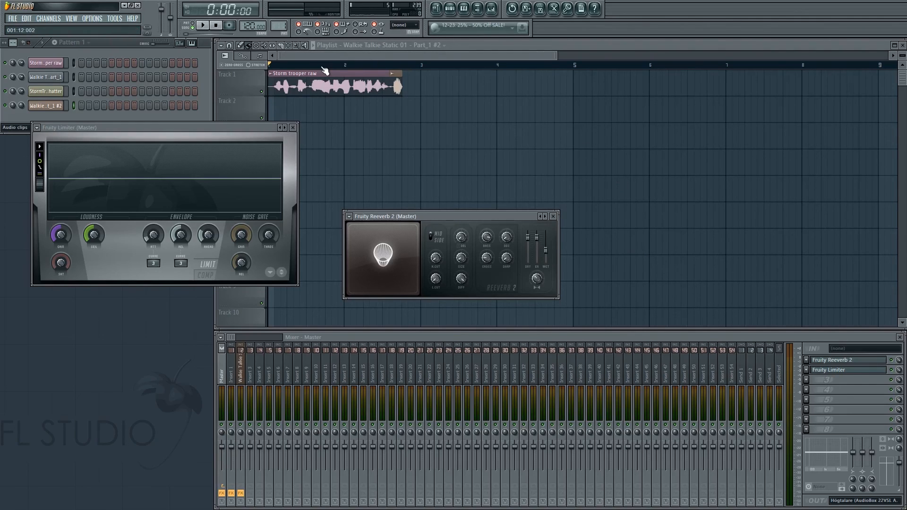
click(353, 58)
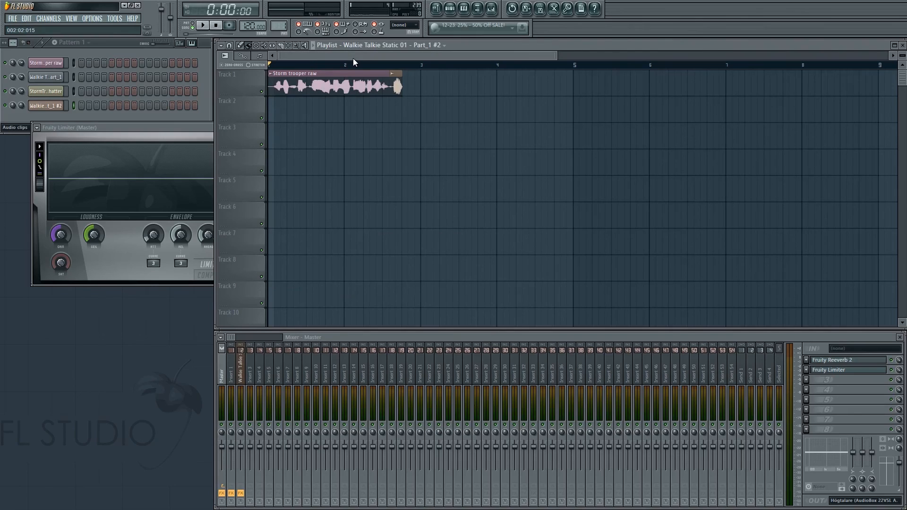